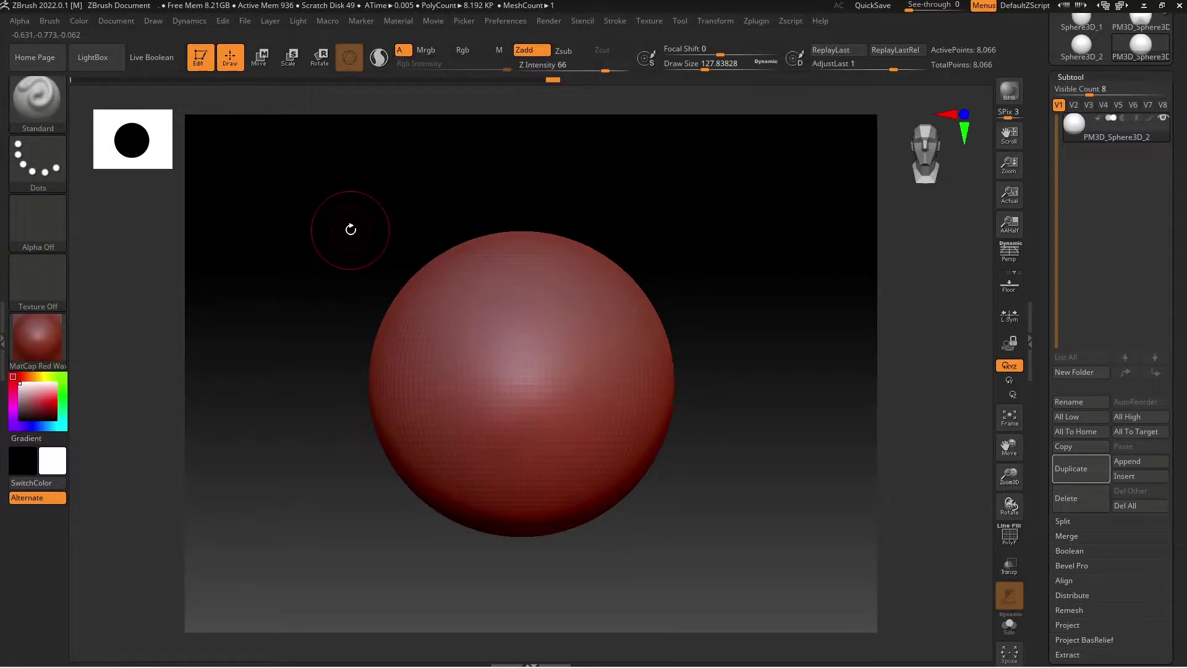
Mask an oval area on the front of the sphere and sculpt a raised rim around it with the Standard brush
{"action": "mouse_move", "coordinate": [501, 341]}
{"action": "left_mouse_down"}
{"action": "mouse_move", "coordinate": [516, 352]}
{"action": "mouse_move", "coordinate": [500, 371]}
{"action": "mouse_move", "coordinate": [511, 402]}
{"action": "mouse_move", "coordinate": [498, 396]}
{"action": "left_mouse_up"}
{"action": "key", "text": "ctrl+z"}
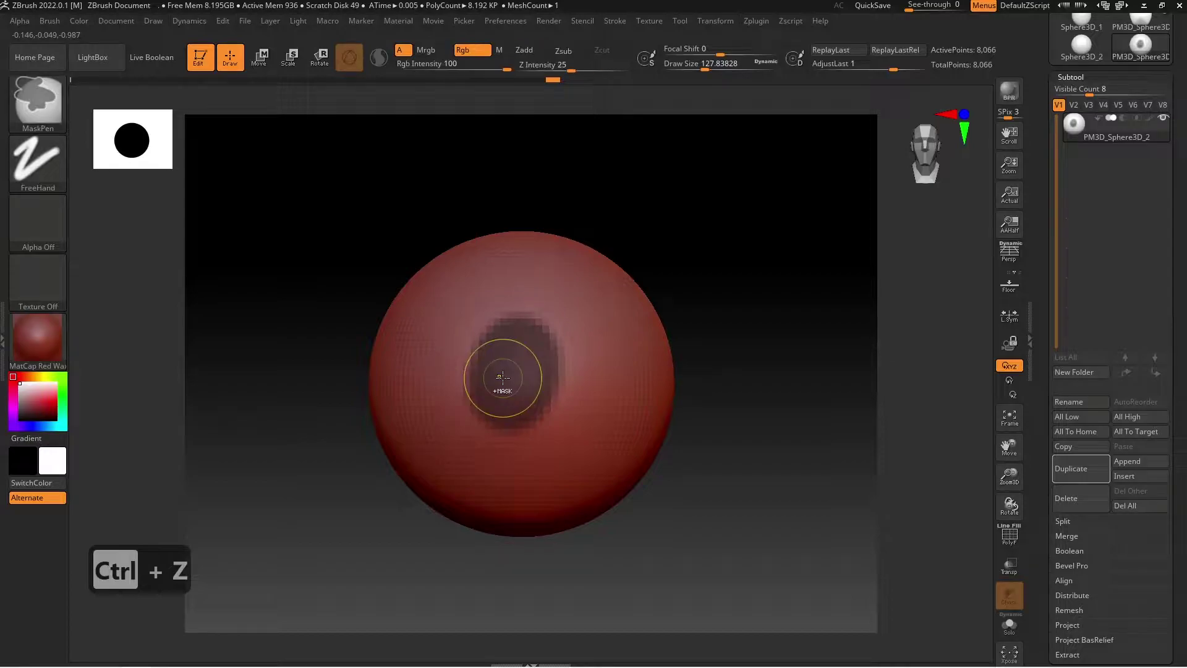
{"action": "mouse_move", "coordinate": [756, 438]}
{"action": "left_mouse_down"}
{"action": "mouse_move", "coordinate": [750, 416]}
{"action": "mouse_move", "coordinate": [777, 410]}
{"action": "mouse_move", "coordinate": [782, 424]}
{"action": "mouse_move", "coordinate": [780, 399]}
{"action": "left_mouse_up"}
{"action": "mouse_move", "coordinate": [502, 312]}
{"action": "left_mouse_down"}
{"action": "mouse_move", "coordinate": [516, 449]}
{"action": "mouse_move", "coordinate": [445, 321]}
{"action": "mouse_move", "coordinate": [508, 354]}
{"action": "mouse_move", "coordinate": [532, 432]}
{"action": "mouse_move", "coordinate": [570, 364]}
{"action": "mouse_move", "coordinate": [518, 405]}
{"action": "left_mouse_up"}
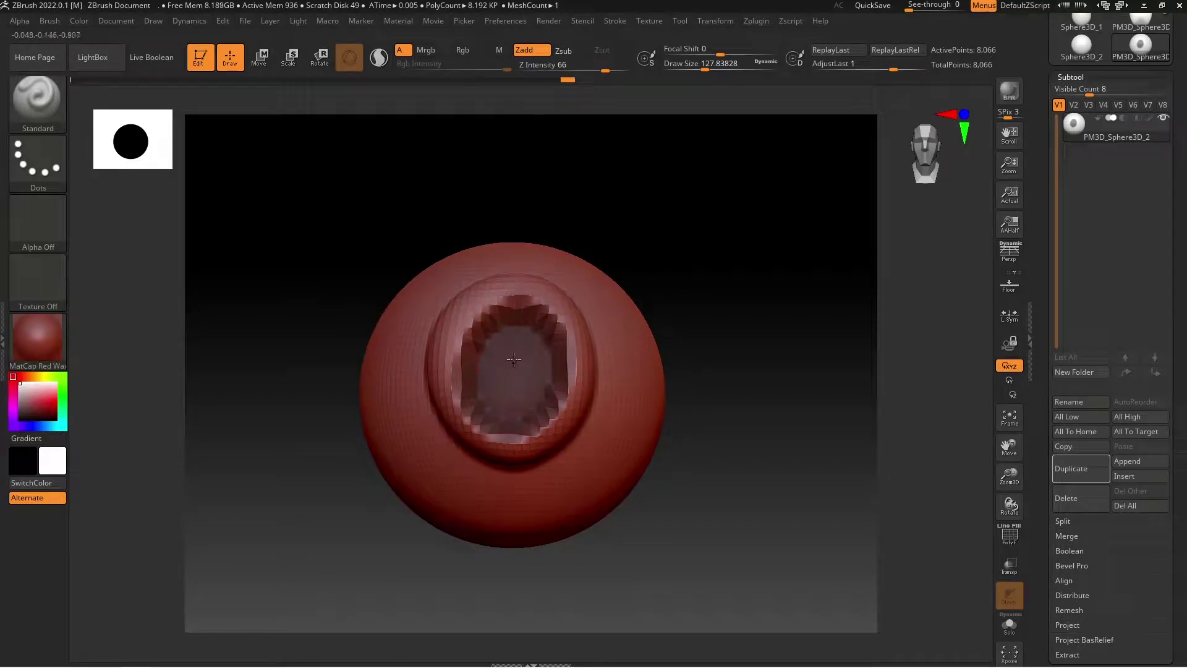
Mask a second oval area on the lower side of the sphere and sculpt raised material around it
{"action": "left_click_drag", "start_coordinate": [797, 365], "coordinate": [763, 326]}
{"action": "mouse_move", "coordinate": [625, 445]}
{"action": "left_mouse_down", "text": "ctrl"}
{"action": "mouse_move", "coordinate": [589, 461]}
{"action": "mouse_move", "coordinate": [584, 436]}
{"action": "mouse_move", "coordinate": [633, 405]}
{"action": "mouse_move", "coordinate": [575, 473]}
{"action": "mouse_move", "coordinate": [600, 414]}
{"action": "left_mouse_up", "text": "ctrl"}
{"action": "mouse_move", "coordinate": [742, 402]}
{"action": "left_mouse_down"}
{"action": "mouse_move", "coordinate": [784, 384]}
{"action": "mouse_move", "coordinate": [766, 432]}
{"action": "mouse_move", "coordinate": [711, 503]}
{"action": "mouse_move", "coordinate": [747, 452]}
{"action": "mouse_move", "coordinate": [837, 437]}
{"action": "mouse_move", "coordinate": [770, 477]}
{"action": "left_mouse_up"}
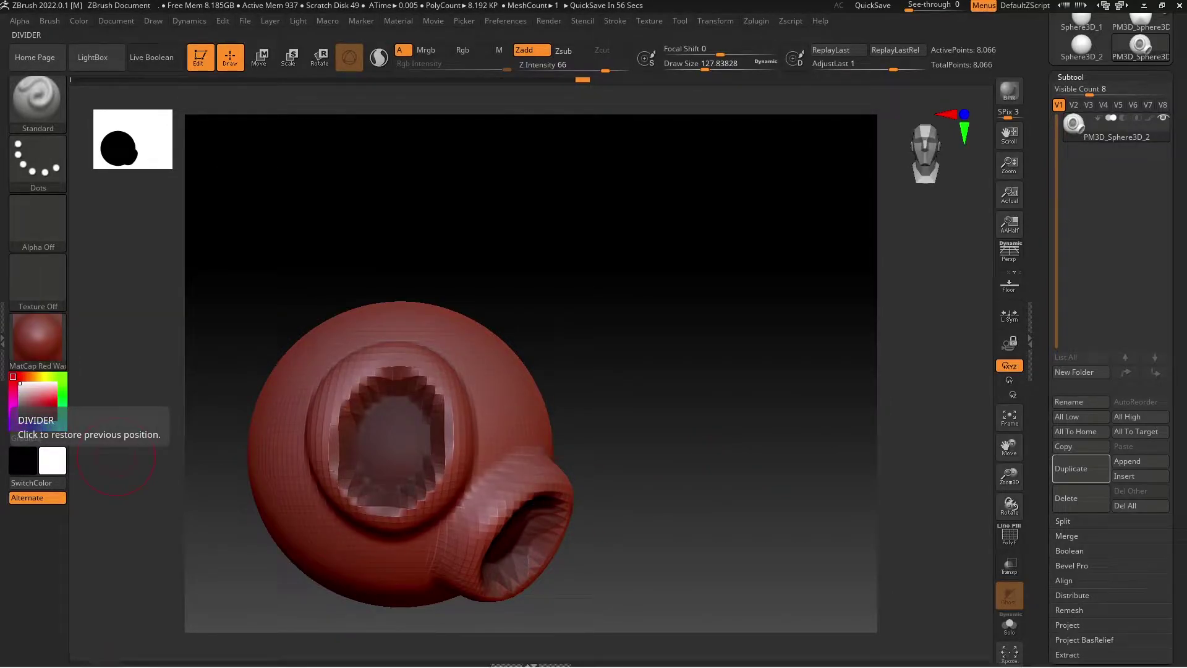
Undo the second sculpted rim, the second mask and the first sculpted rim
{"action": "key", "text": "ctrl+z"}
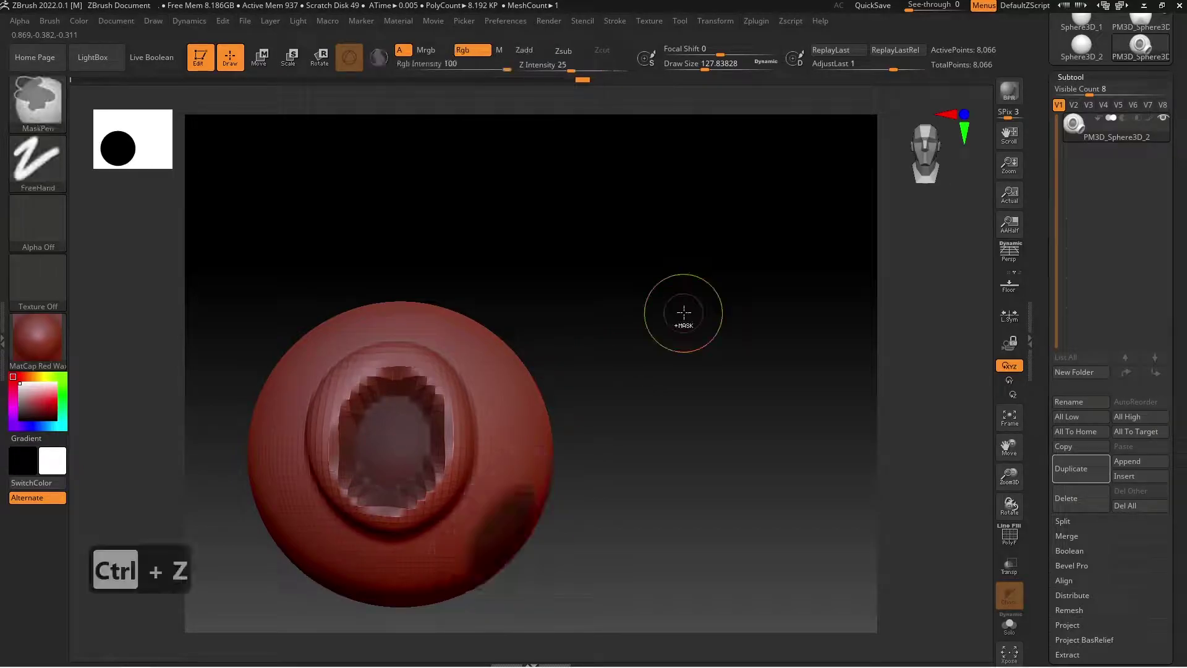
{"action": "key", "text": "ctrl+z"}
{"action": "key", "text": "ctrl+z"}
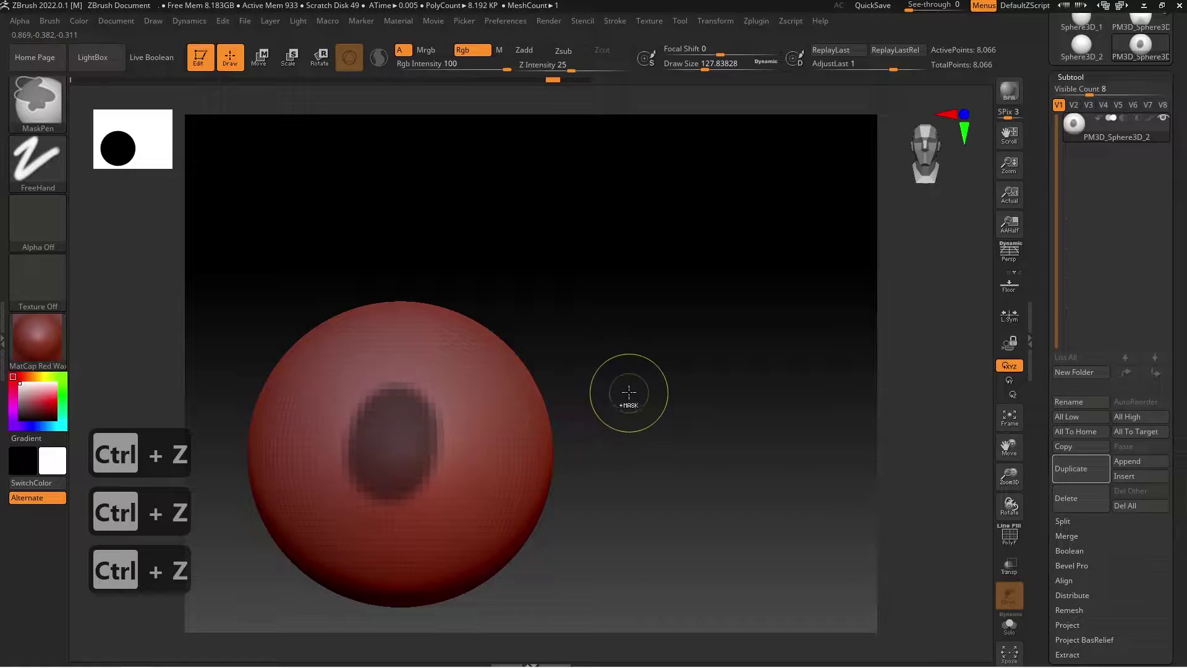
Clear the existing mask and paint a small round mask on the front of the sphere with MaskPen
{"action": "left_click_drag", "start_coordinate": [630, 377], "coordinate": [676, 371], "text": "ctrl"}
{"action": "left_click_drag", "start_coordinate": [478, 444], "coordinate": [414, 429], "text": "ctrl"}
Invert the round mask on the sphere back and forth several times
{"action": "left_click", "coordinate": [615, 271], "text": "ctrl"}
{"action": "left_click", "coordinate": [617, 271], "text": "ctrl"}
{"action": "left_click", "coordinate": [617, 267], "text": "ctrl"}
{"action": "left_click", "coordinate": [617, 262], "text": "ctrl"}
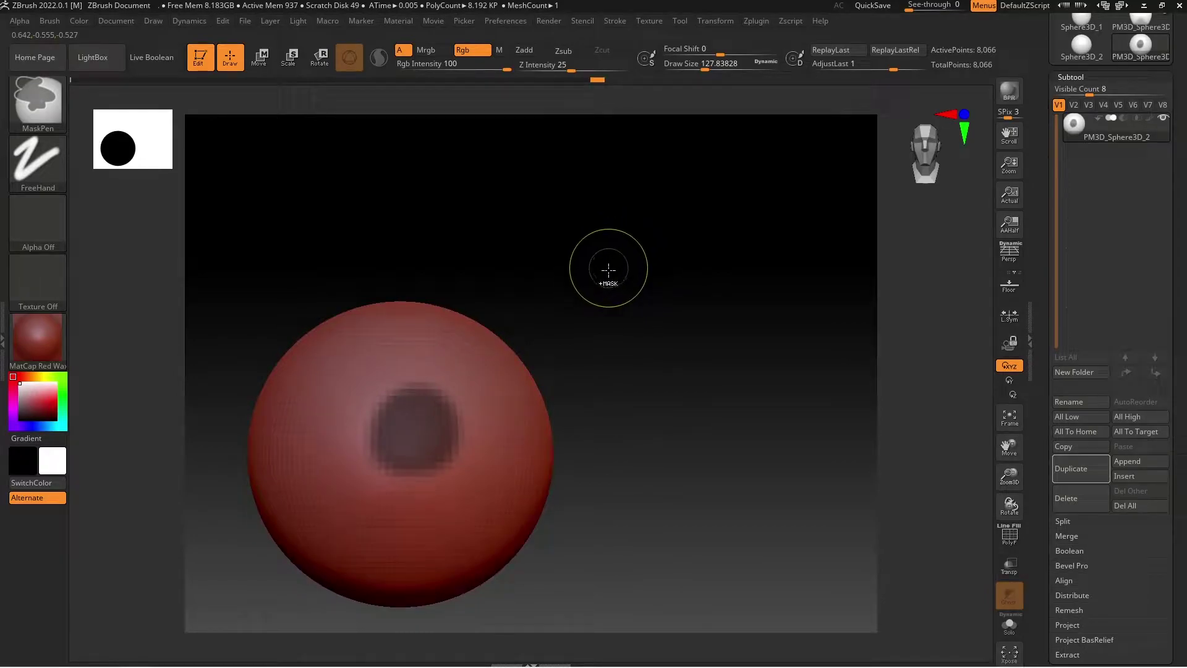
{"action": "left_click", "coordinate": [613, 267], "text": "ctrl"}
{"action": "left_click", "coordinate": [614, 267], "text": "ctrl"}
{"action": "left_click", "coordinate": [614, 259], "text": "ctrl"}
{"action": "left_click", "coordinate": [614, 258], "text": "ctrl"}
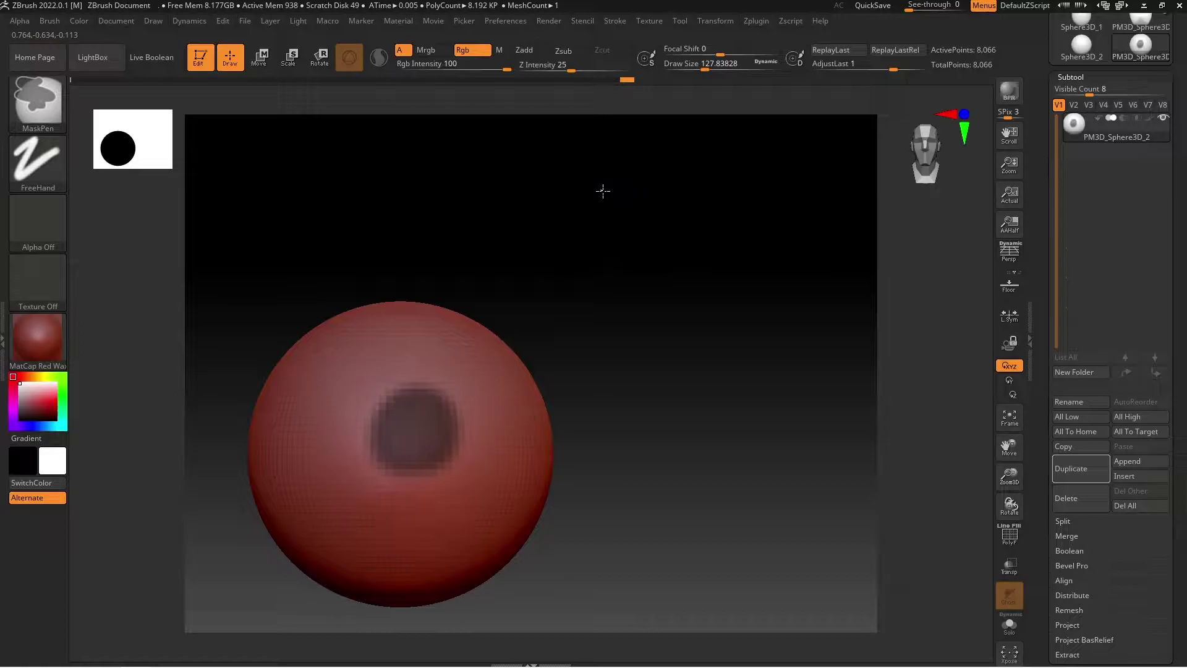
Clear the round mask, paint another mask on the front of the sphere and clear that one too
{"action": "left_click_drag", "start_coordinate": [603, 191], "coordinate": [702, 458], "text": "ctrl"}
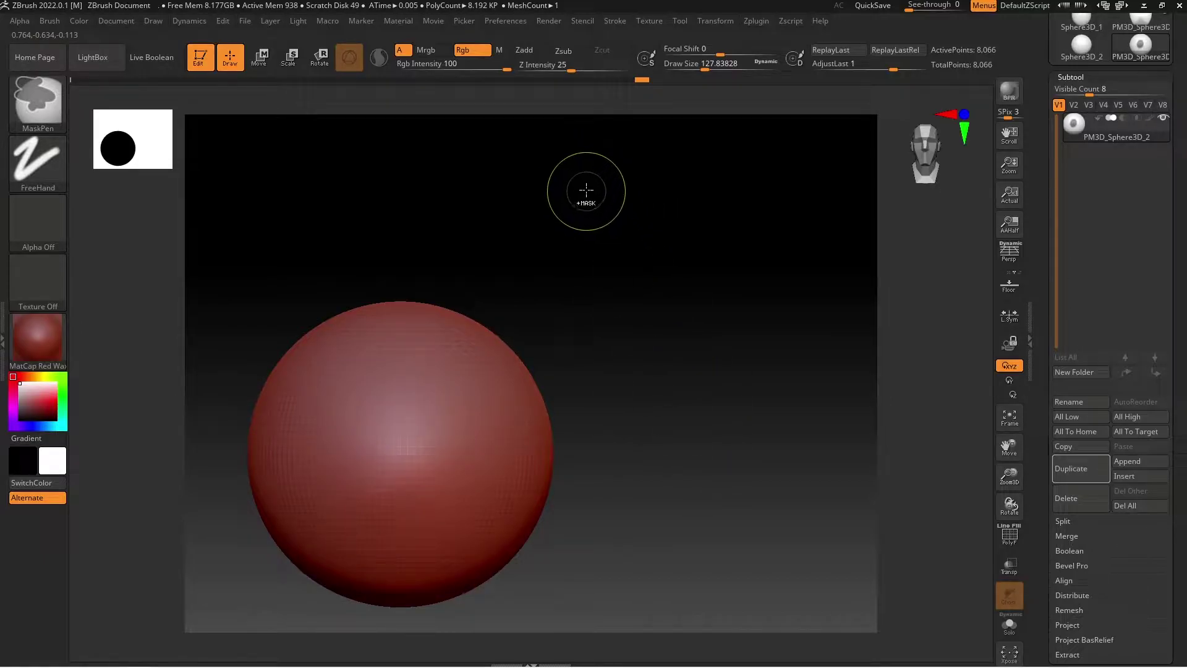
{"action": "left_click_drag", "start_coordinate": [431, 434], "coordinate": [413, 473], "text": "ctrl"}
{"action": "mouse_move", "coordinate": [588, 191]}
{"action": "left_mouse_down", "text": "ctrl"}
{"action": "mouse_move", "coordinate": [636, 347]}
{"action": "mouse_move", "coordinate": [674, 399]}
{"action": "left_mouse_up", "text": "ctrl"}
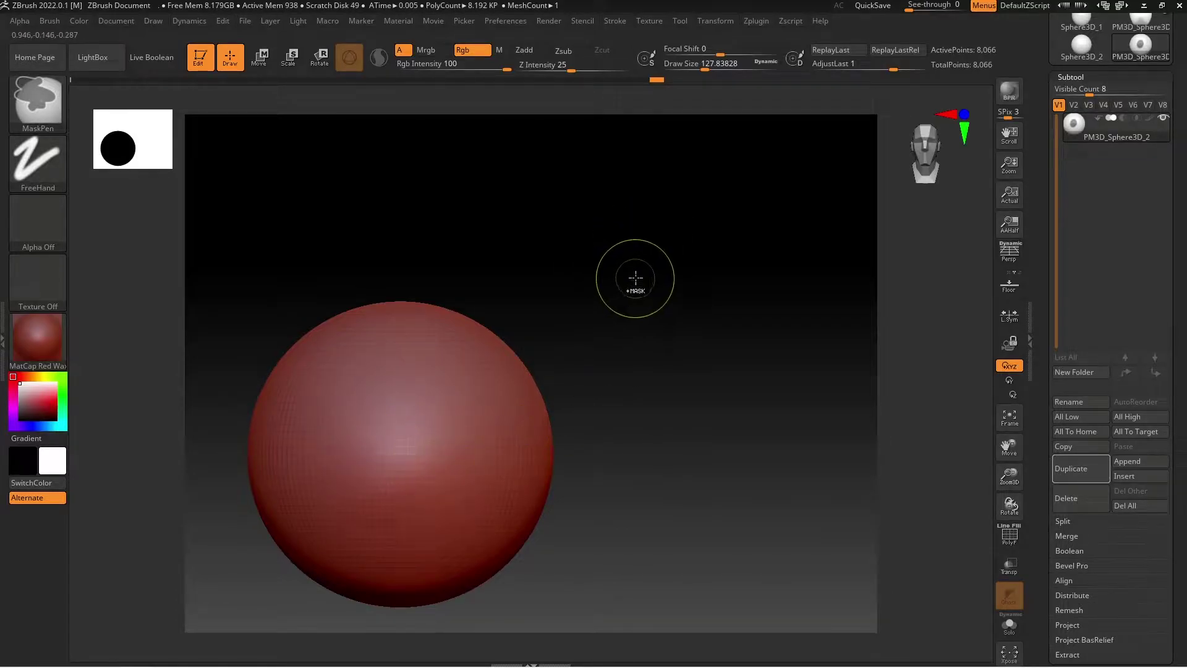
Toggle the unmasked sphere between fully masked and unmasked by inverting the mask repeatedly
{"action": "left_click", "coordinate": [652, 257], "text": "ctrl"}
{"action": "left_click", "coordinate": [637, 253], "text": "ctrl"}
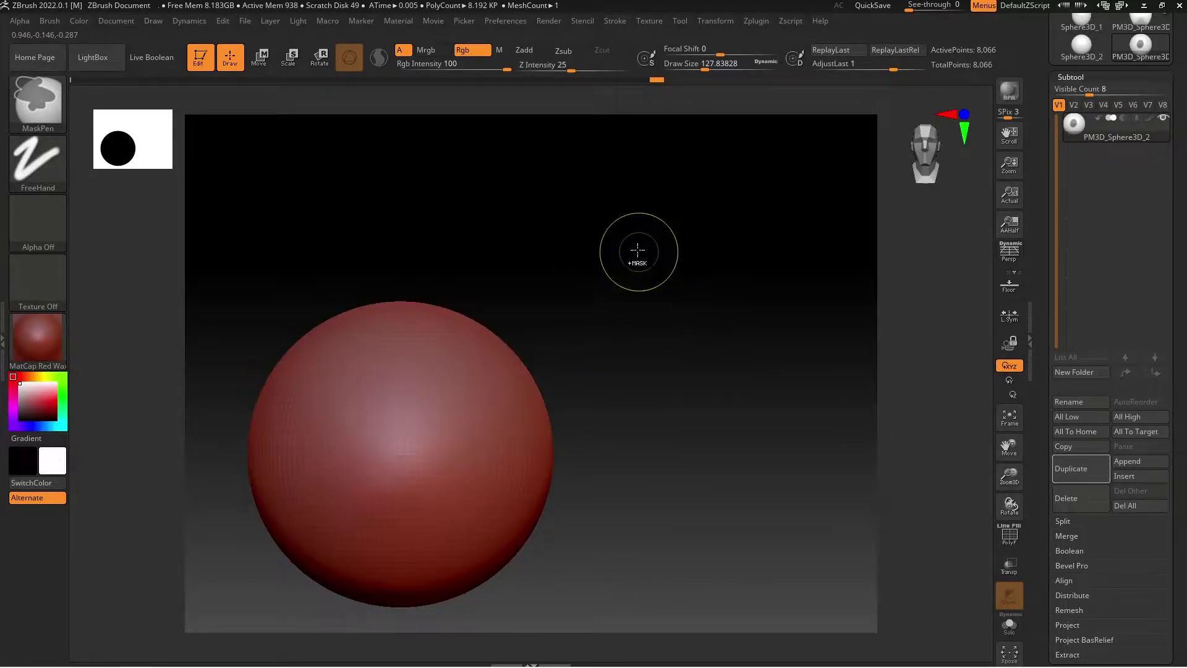
{"action": "left_click", "coordinate": [631, 259], "text": "ctrl"}
{"action": "left_click", "coordinate": [627, 257], "text": "ctrl"}
{"action": "left_click", "coordinate": [623, 252], "text": "ctrl"}
{"action": "left_click", "coordinate": [625, 217], "text": "ctrl"}
Mask roughly the upper two thirds of the sphere with a rectangular mask selection
{"action": "left_click_drag", "start_coordinate": [612, 433], "coordinate": [684, 402]}
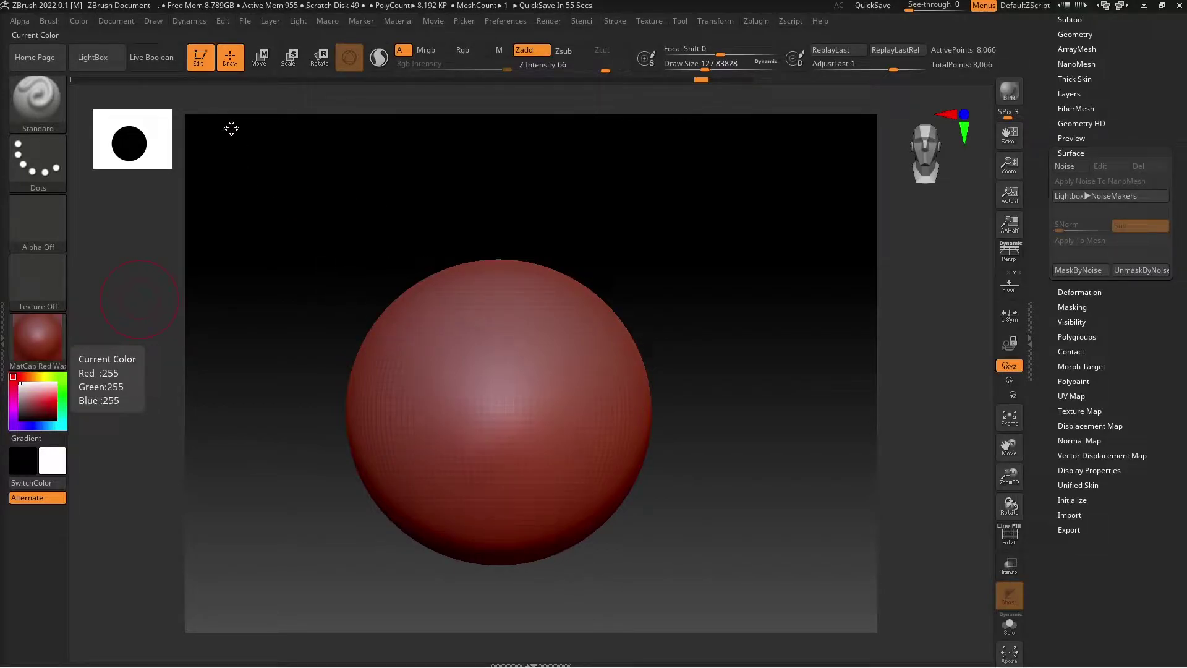
{"action": "left_click_drag", "start_coordinate": [338, 257], "coordinate": [298, 208]}
{"action": "key", "text": "ctrl"}
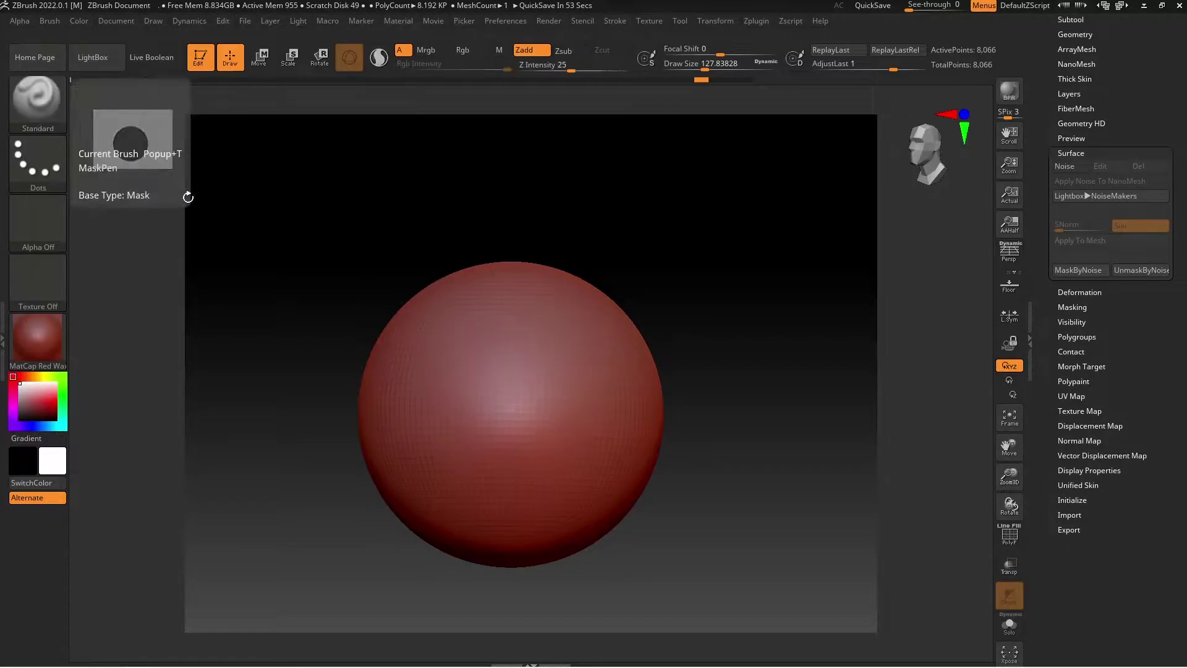
{"action": "key", "text": "ctrl"}
{"action": "left_click_drag", "start_coordinate": [287, 143], "coordinate": [723, 473], "text": "ctrl"}
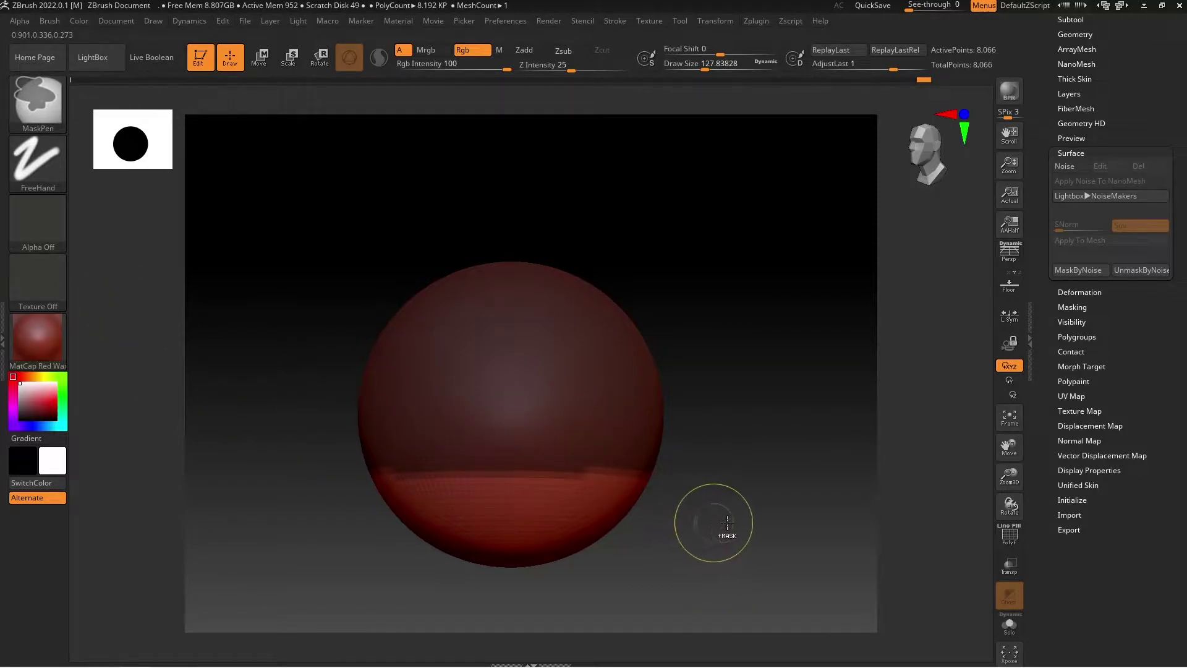
Blur the edge of the mask on the sphere, then clear the mask completely
{"action": "key", "text": "ctrl"}
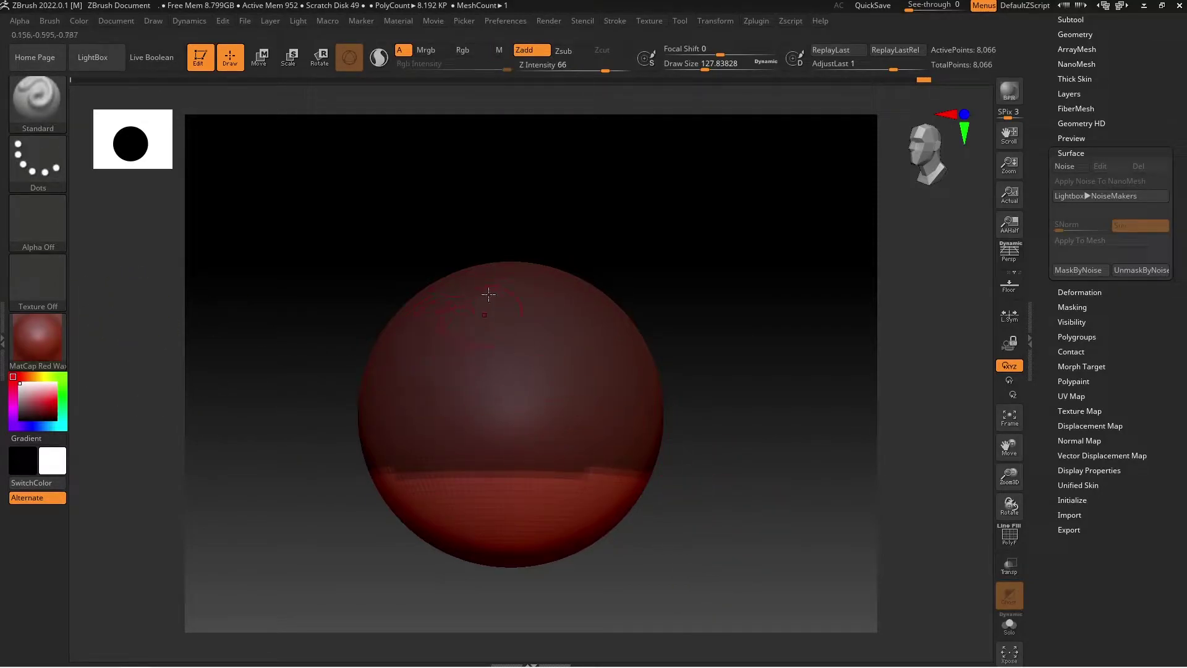
{"action": "key", "text": "ctrl"}
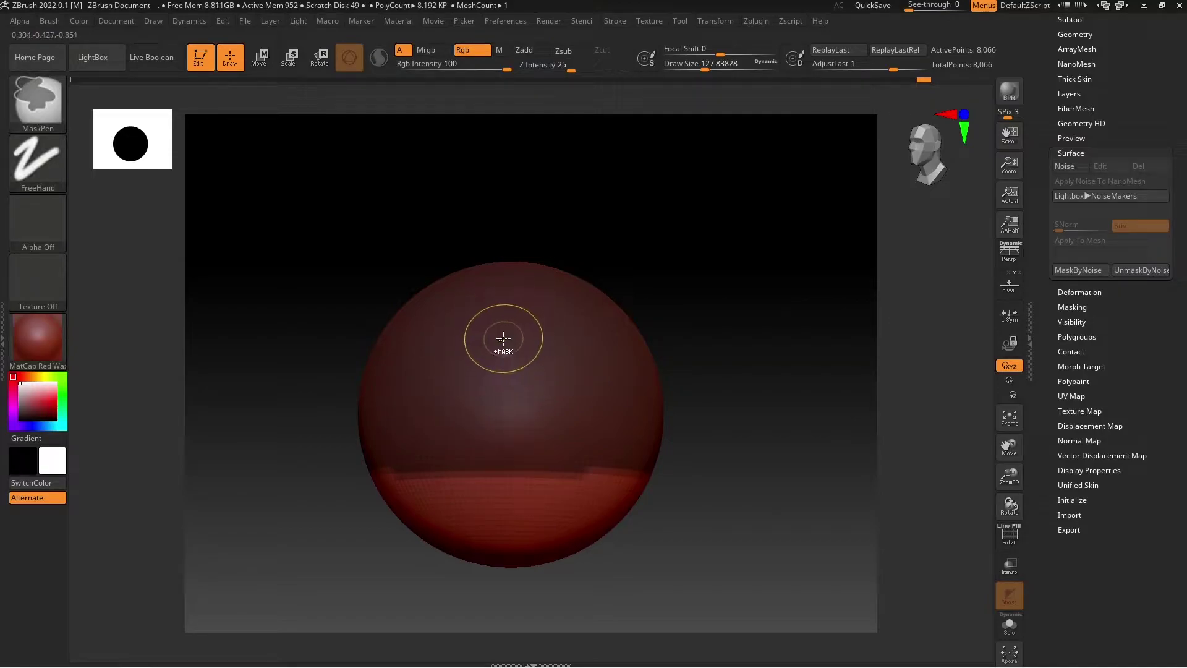
{"action": "left_click", "coordinate": [506, 339], "text": "ctrl"}
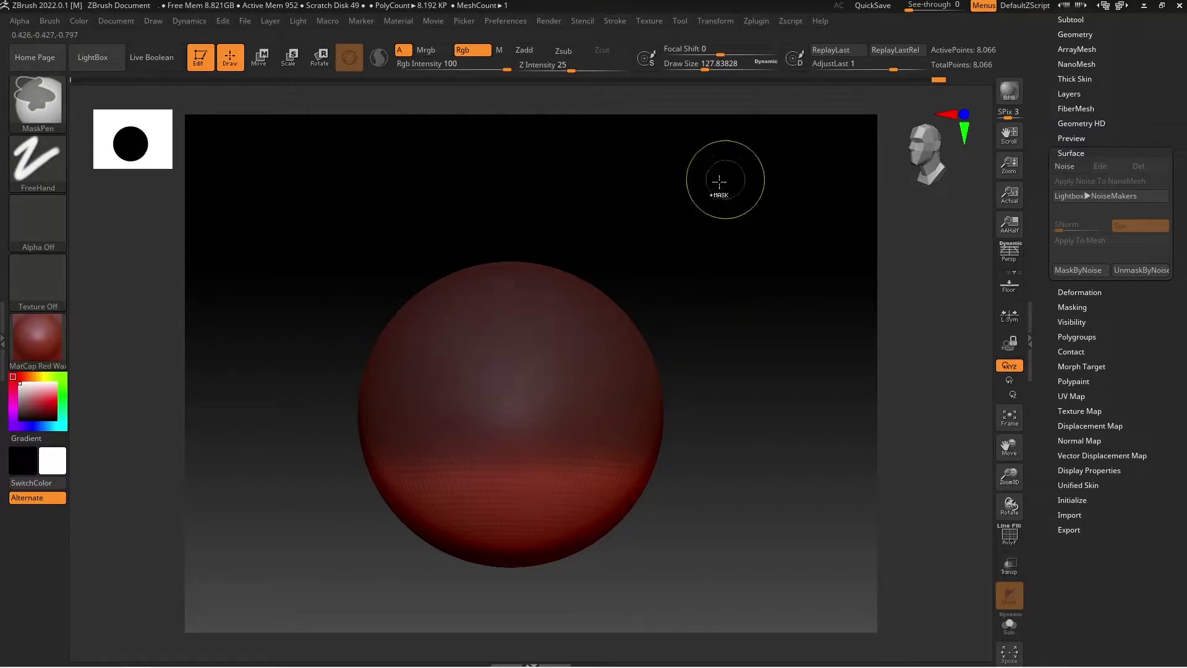
{"action": "mouse_move", "coordinate": [694, 163]}
{"action": "left_mouse_down", "text": "ctrl"}
{"action": "mouse_move", "coordinate": [780, 428]}
{"action": "mouse_move", "coordinate": [765, 463]}
{"action": "mouse_move", "coordinate": [785, 410]}
{"action": "mouse_move", "coordinate": [667, 318]}
{"action": "mouse_move", "coordinate": [699, 318]}
{"action": "mouse_move", "coordinate": [684, 307]}
{"action": "left_mouse_up", "text": "ctrl"}
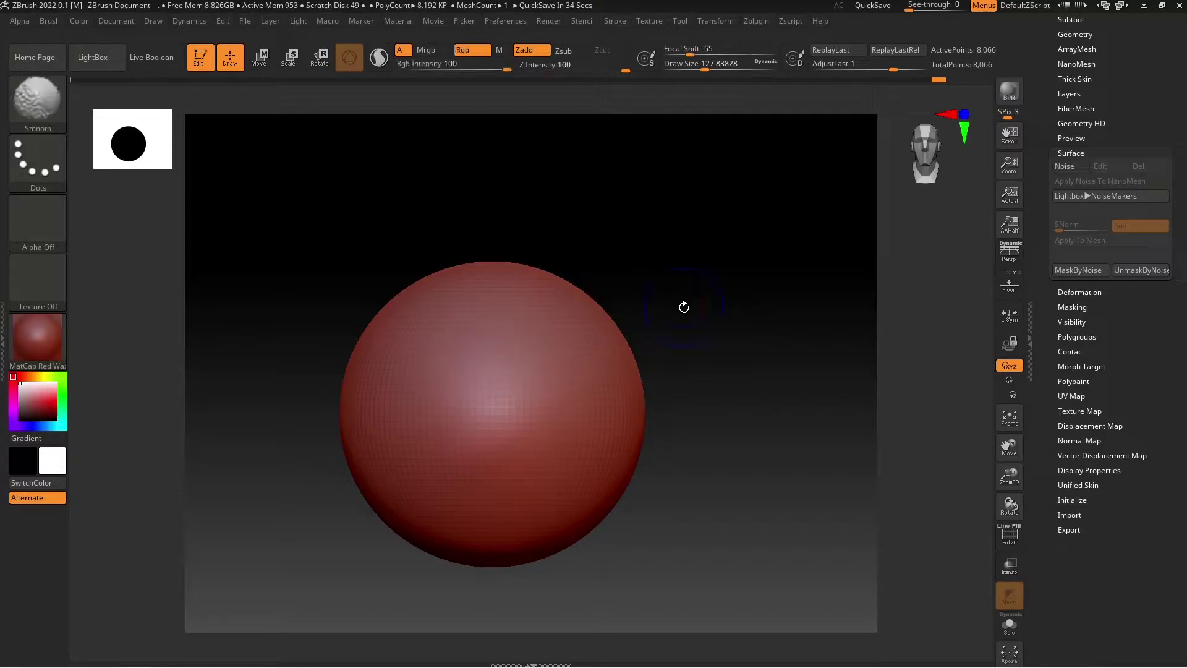
With the polyframe displayed, mask the upper part of the sphere and turn it into a separate polygroup
{"action": "key", "text": "shift+f"}
{"action": "mouse_move", "coordinate": [285, 245]}
{"action": "left_mouse_down", "text": "ctrl"}
{"action": "mouse_move", "coordinate": [424, 347]}
{"action": "mouse_move", "coordinate": [673, 379]}
{"action": "mouse_move", "coordinate": [659, 371]}
{"action": "left_mouse_up", "text": "ctrl"}
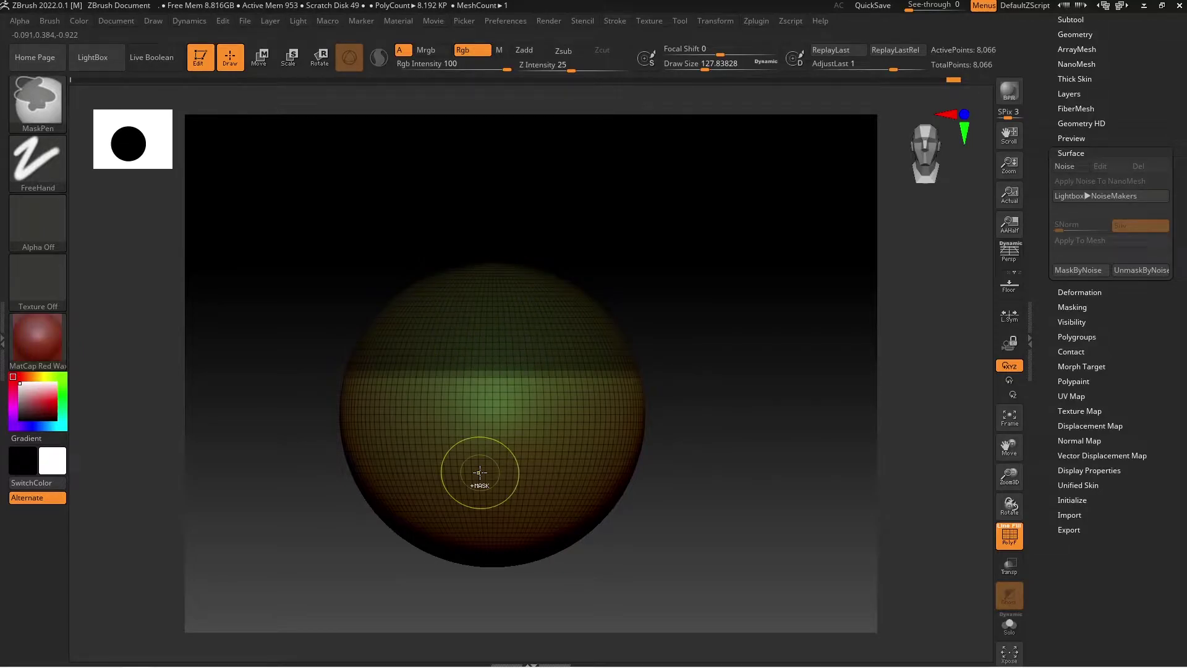
{"action": "key", "text": "ctrl+w"}
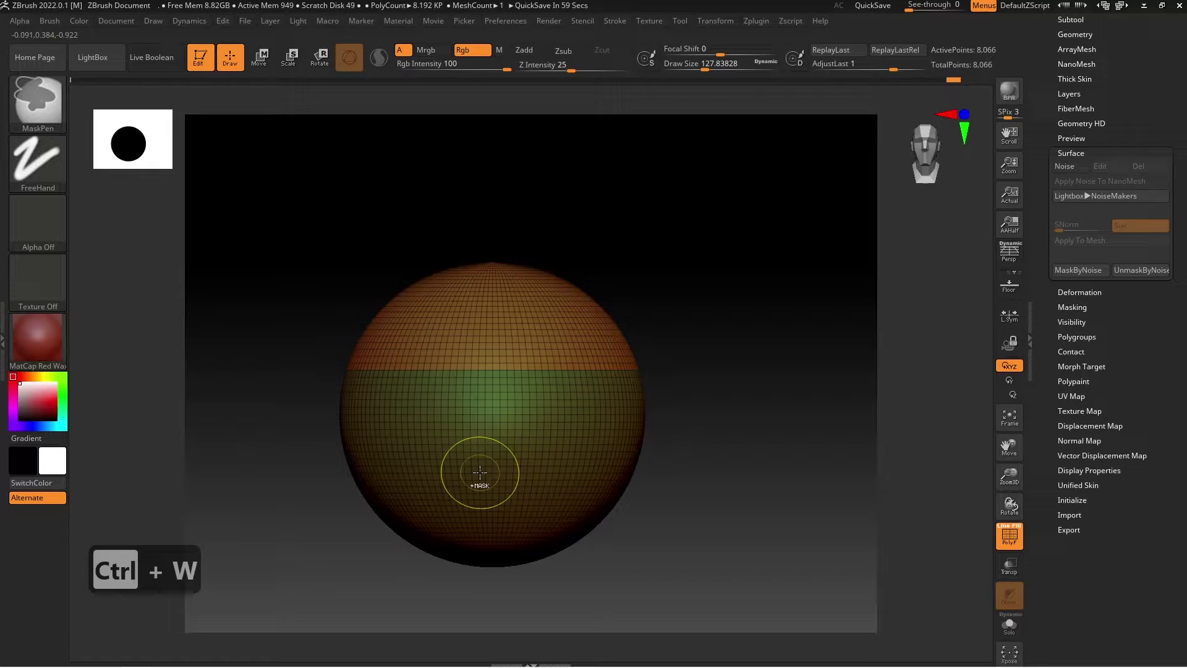
{"action": "key", "text": "ctrl+shift"}
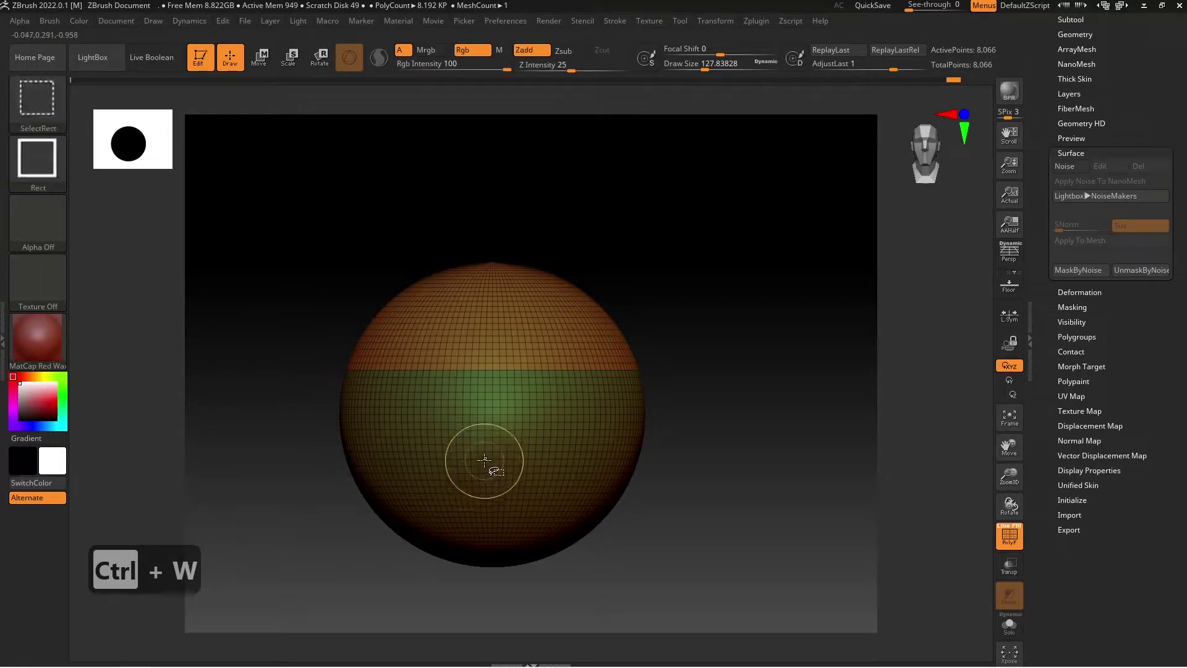
{"action": "left_click", "coordinate": [509, 312], "text": "ctrl+shift"}
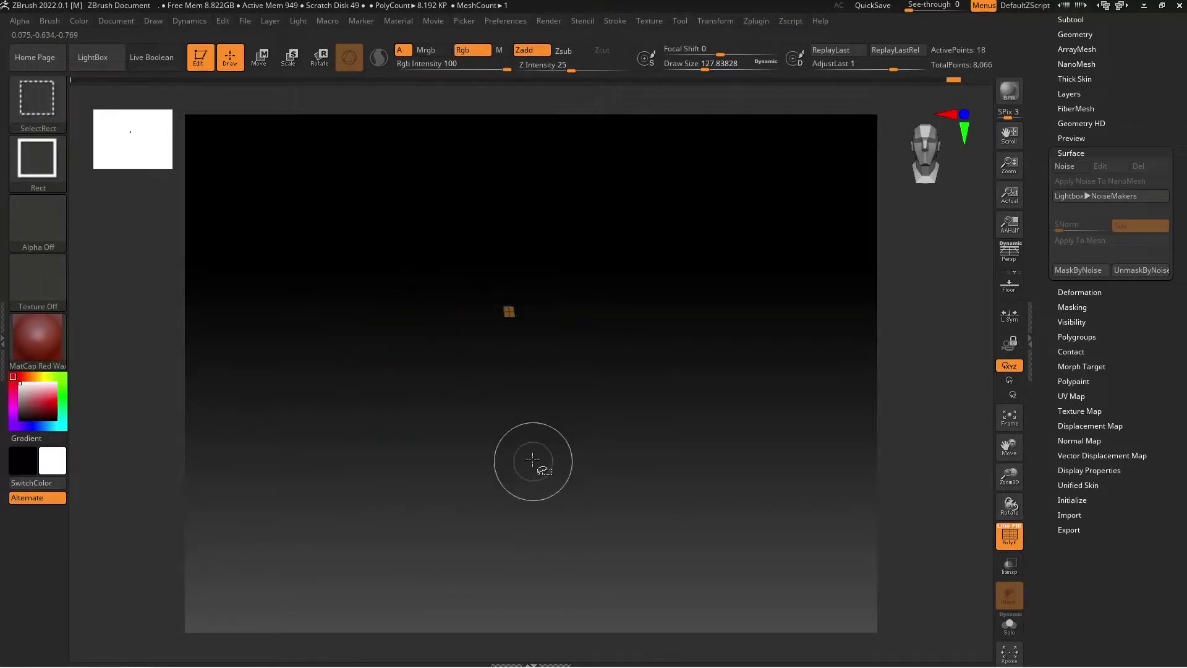
{"action": "key", "text": "ctrl+z"}
Toggle the visibility of the sphere's upper and lower polygroups, isolating each in turn
{"action": "left_click", "coordinate": [557, 349], "text": "ctrl+shift"}
{"action": "left_click", "coordinate": [564, 479], "text": "ctrl+shift"}
{"action": "left_click", "coordinate": [575, 476], "text": "ctrl+shift"}
{"action": "left_click", "coordinate": [536, 322], "text": "ctrl+shift"}
{"action": "left_click", "coordinate": [550, 409], "text": "ctrl+shift"}
{"action": "left_click", "coordinate": [581, 452], "text": "ctrl+shift"}
{"action": "left_click_drag", "start_coordinate": [729, 327], "coordinate": [780, 565], "text": "ctrl+shift"}
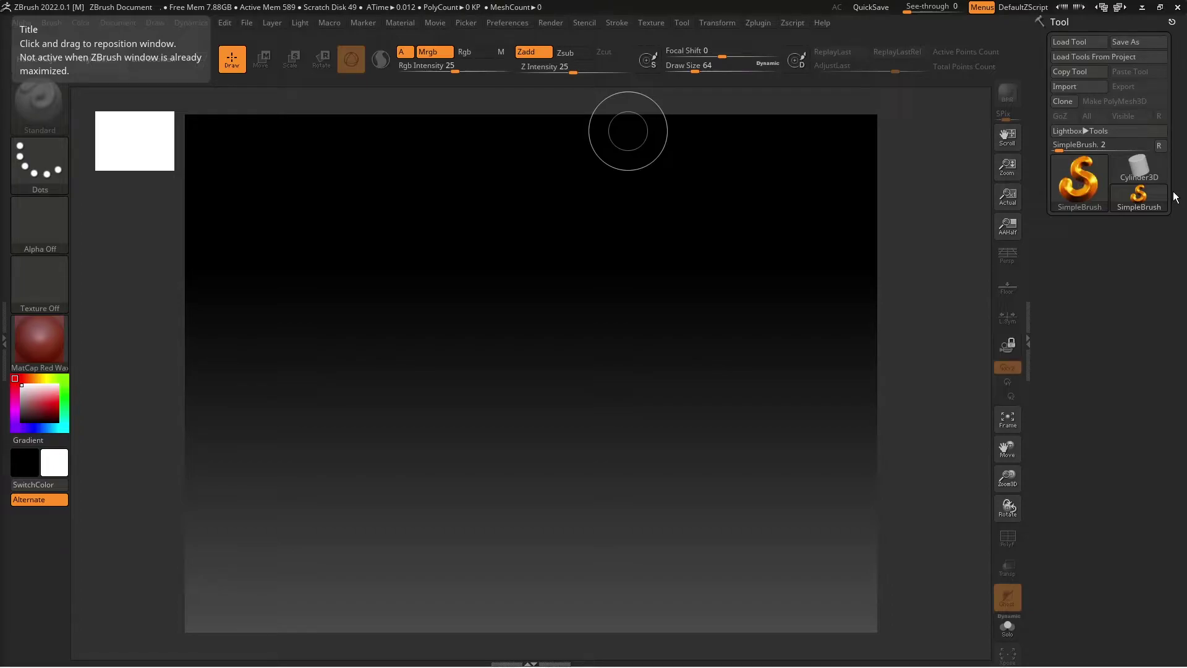
Draw two strokes with the SimpleBrush on the empty canvas and undo both of them
{"action": "mouse_move", "coordinate": [632, 315]}
{"action": "left_mouse_down"}
{"action": "mouse_move", "coordinate": [619, 337]}
{"action": "mouse_move", "coordinate": [679, 312]}
{"action": "left_mouse_up"}
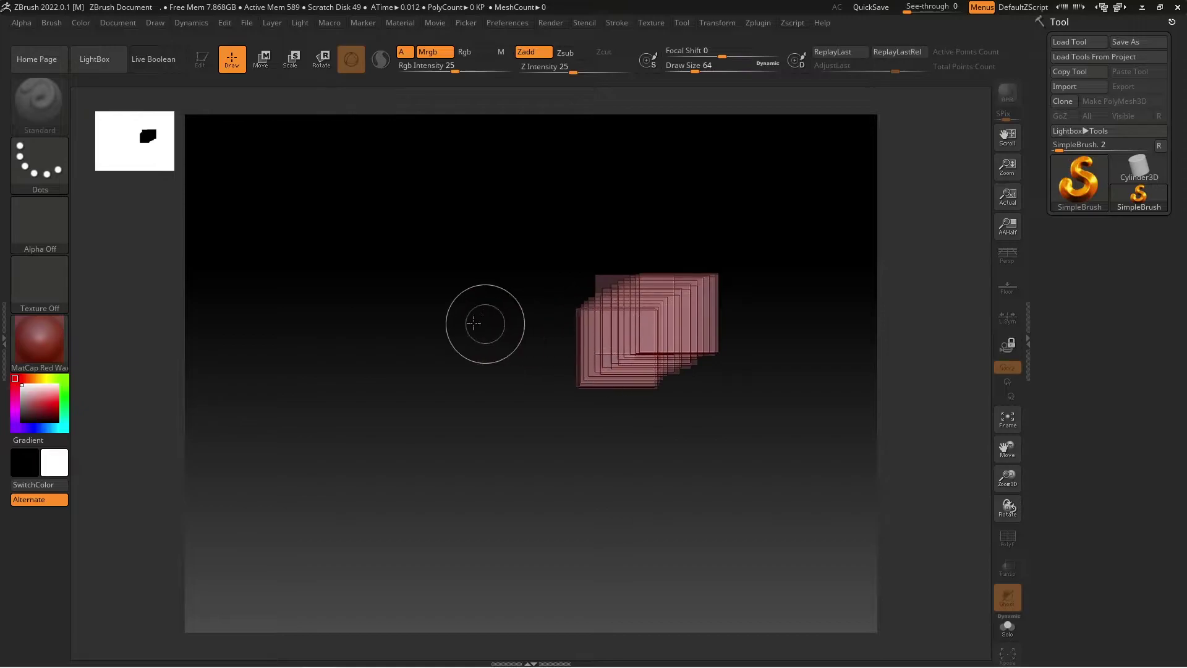
{"action": "left_click_drag", "start_coordinate": [464, 346], "coordinate": [467, 396]}
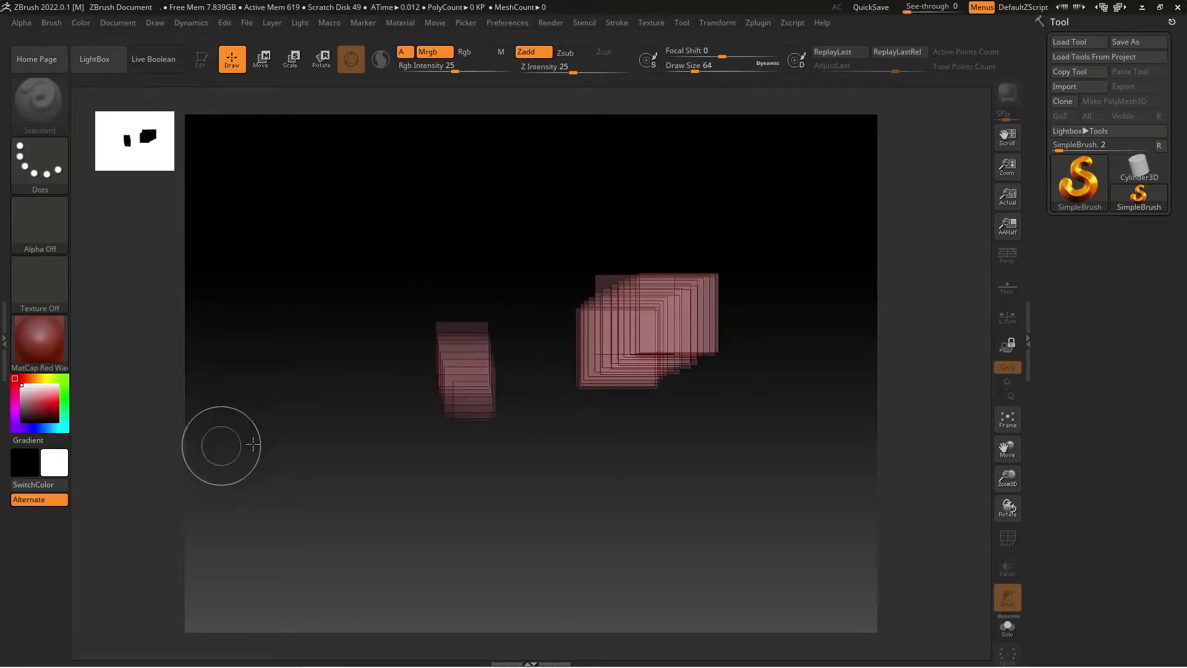
{"action": "key", "text": "ctrl+z"}
{"action": "key", "text": "ctrl+z"}
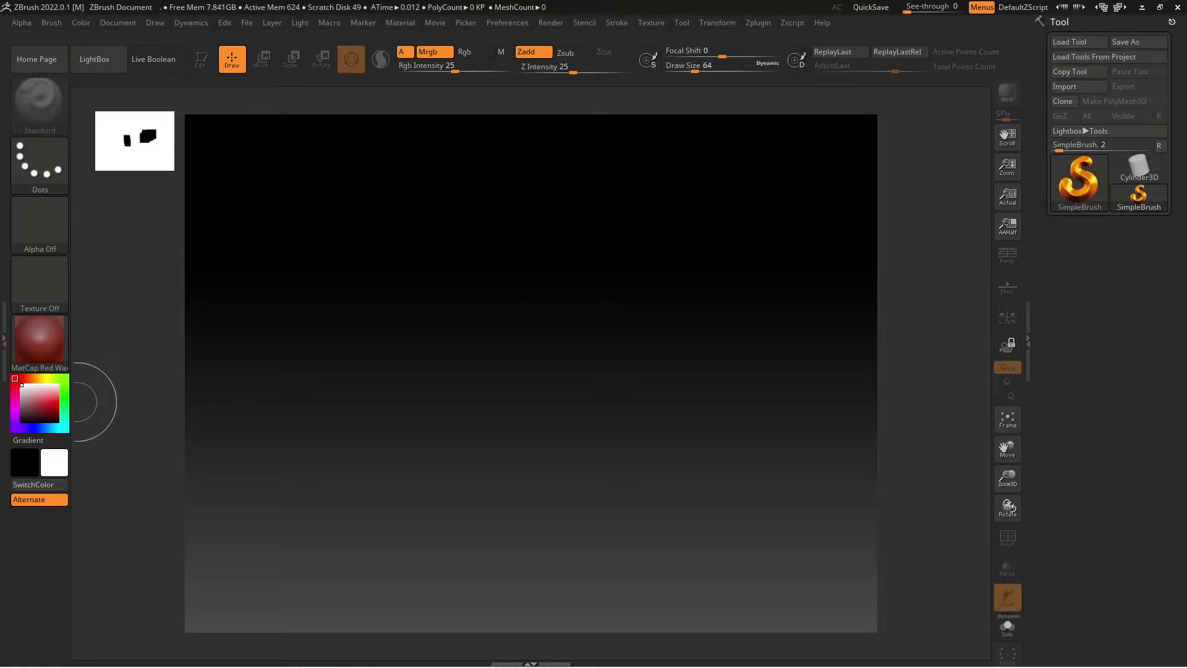
Draw a Sphere3D in the middle of the canvas and make it an editable PolyMesh3D
{"action": "left_click", "coordinate": [1079, 183]}
{"action": "left_click", "coordinate": [471, 234]}
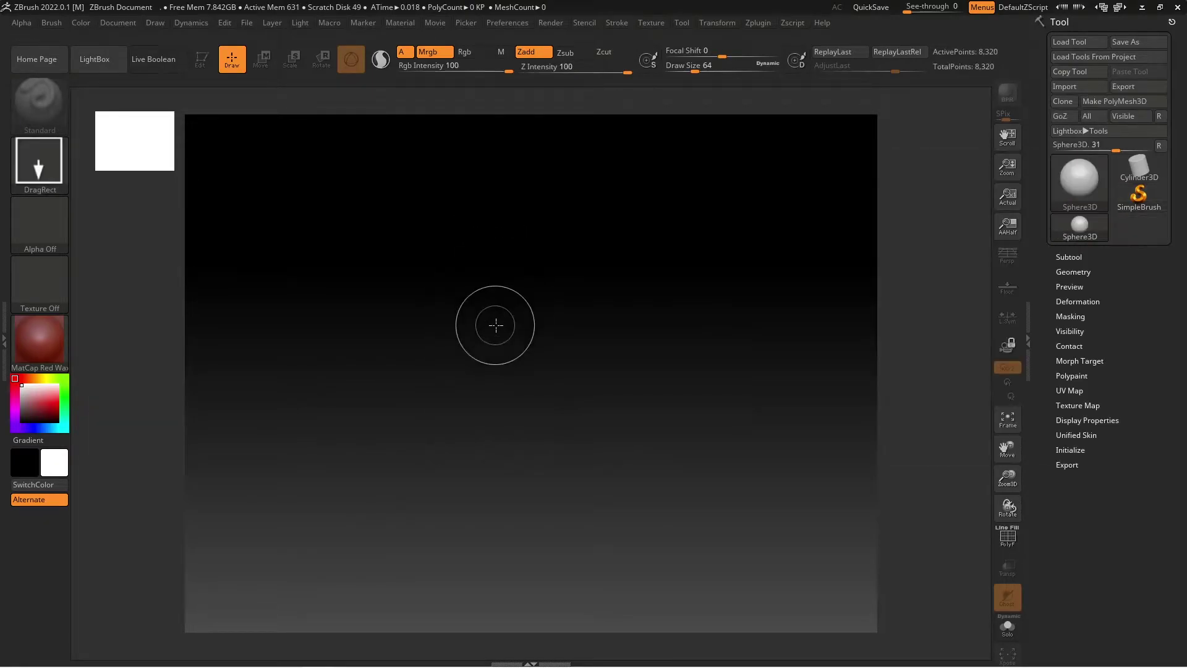
{"action": "left_click_drag", "start_coordinate": [517, 342], "coordinate": [528, 536]}
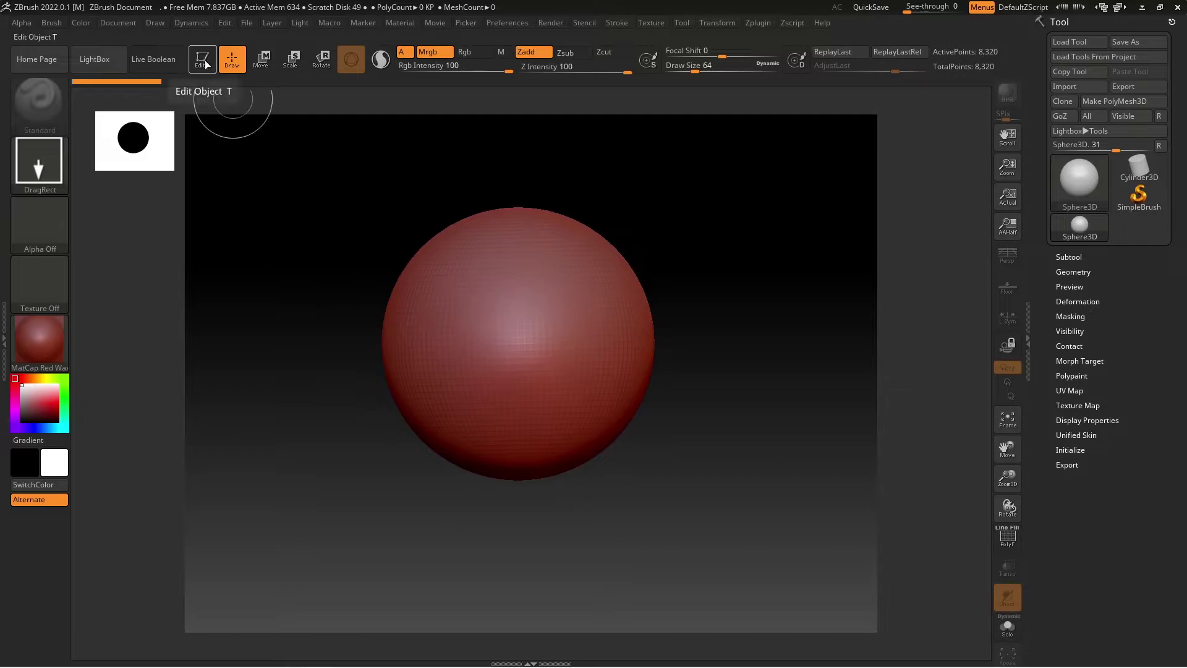
{"action": "left_click", "coordinate": [204, 61]}
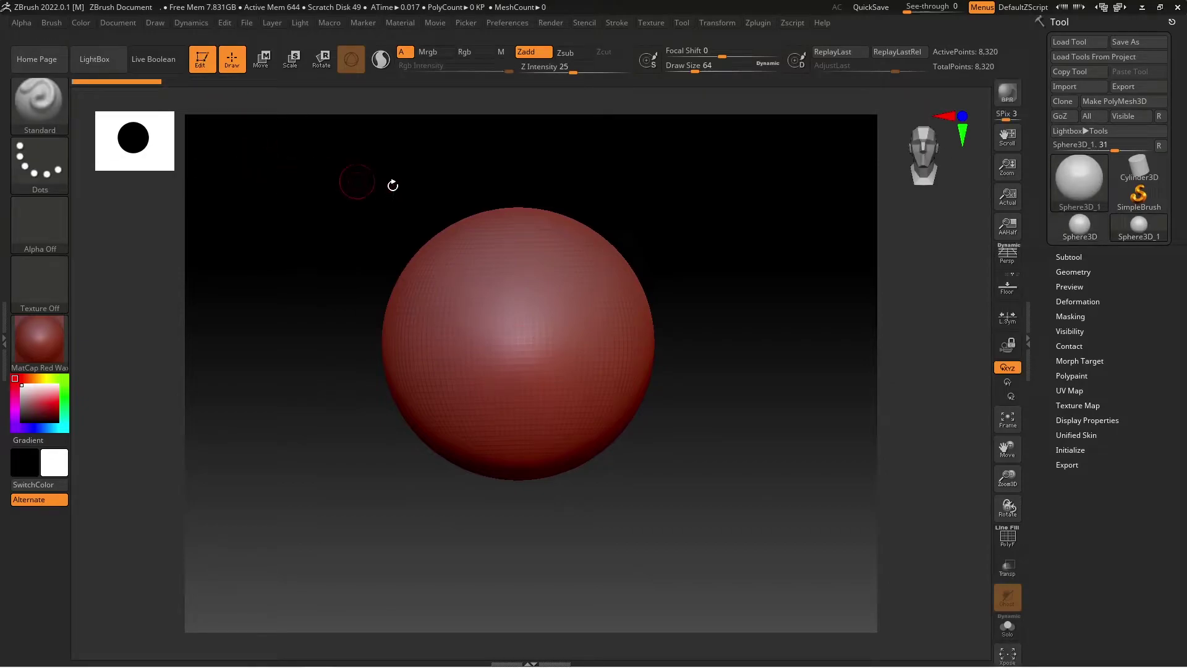
{"action": "left_click", "coordinate": [1122, 100]}
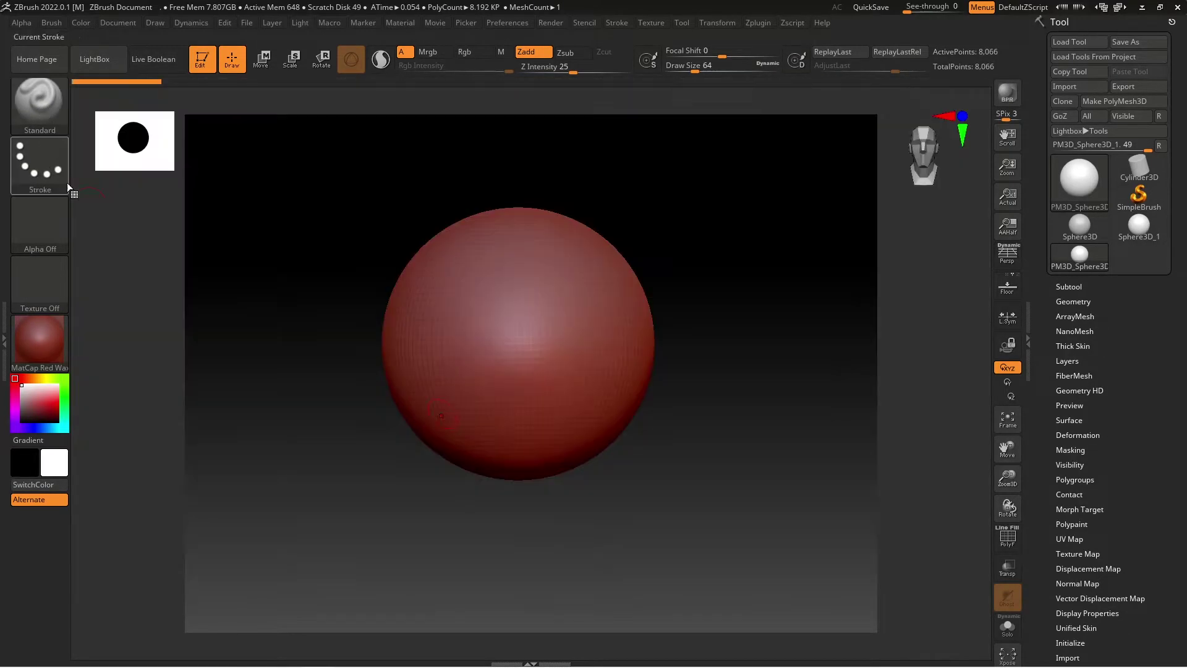
Choose the Move brush from the sculpting brushes
{"action": "left_click", "coordinate": [31, 91]}
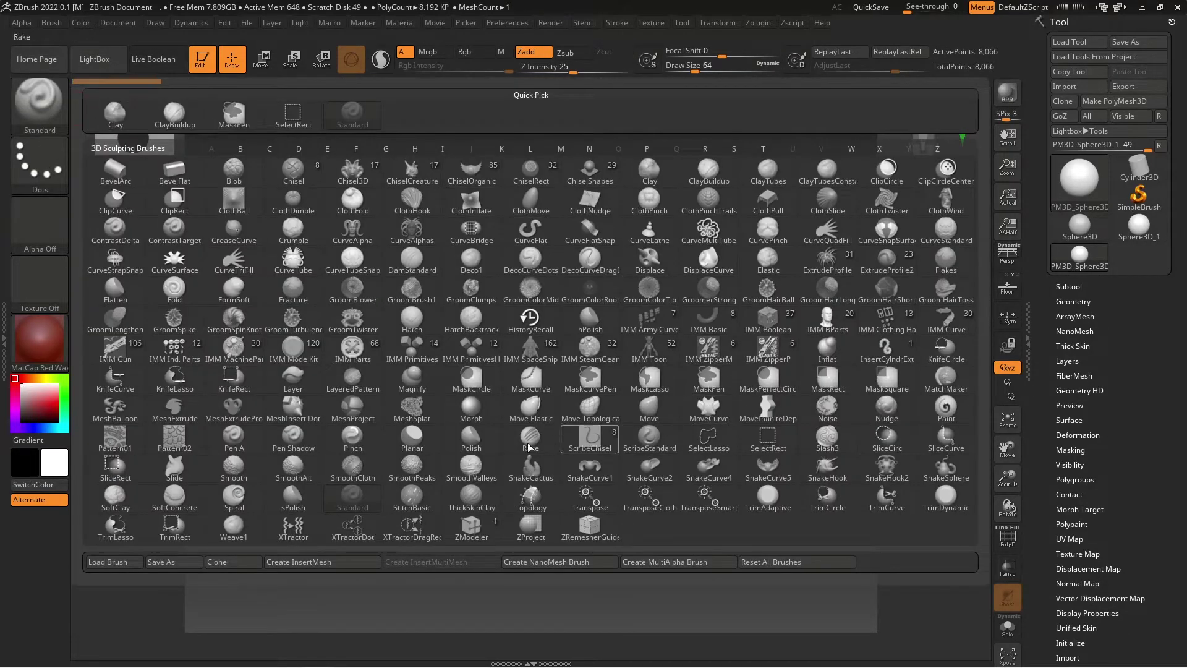
{"action": "key", "text": "m"}
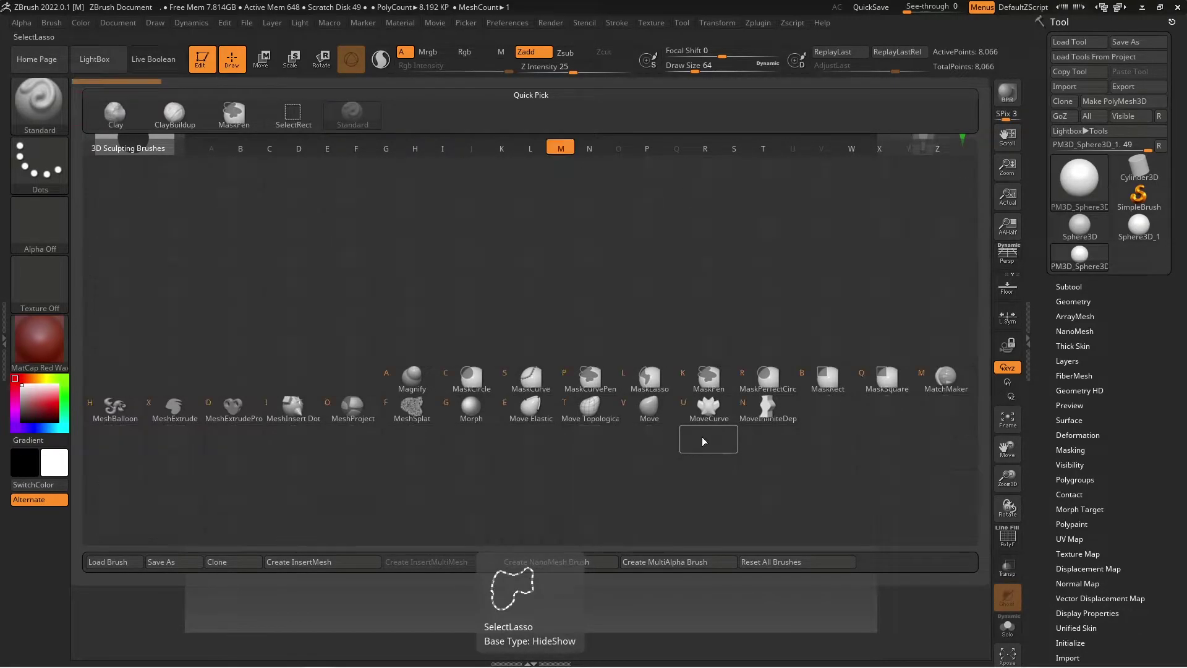
{"action": "key", "text": "v"}
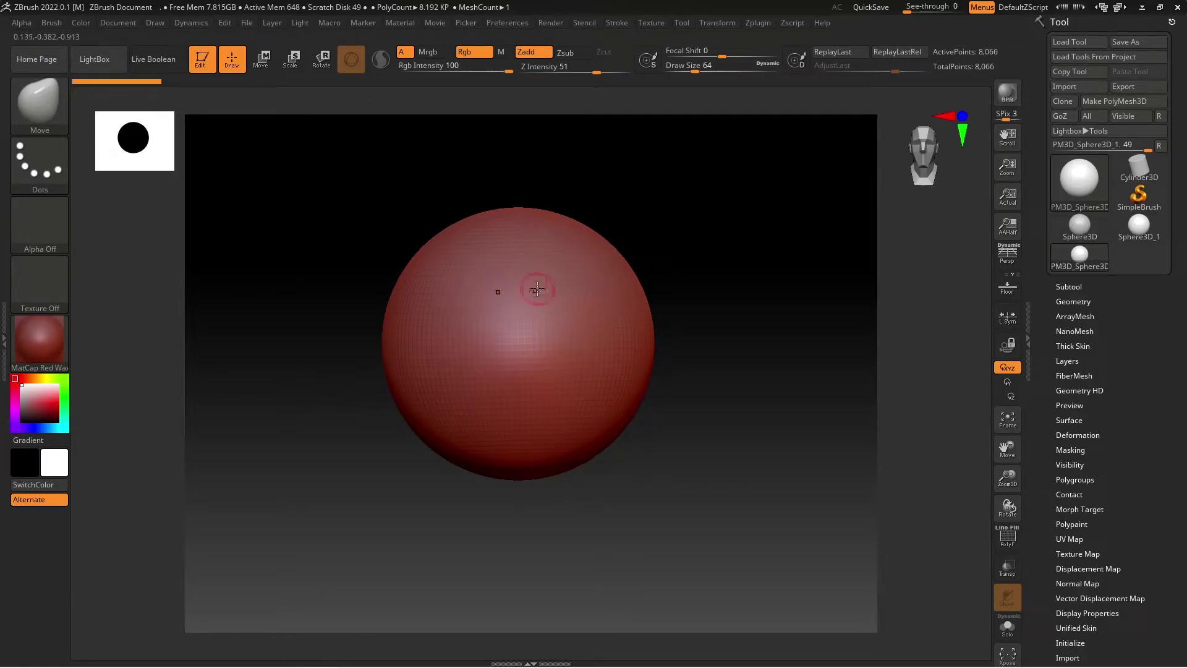
{"action": "mouse_move", "coordinate": [39, 339]}
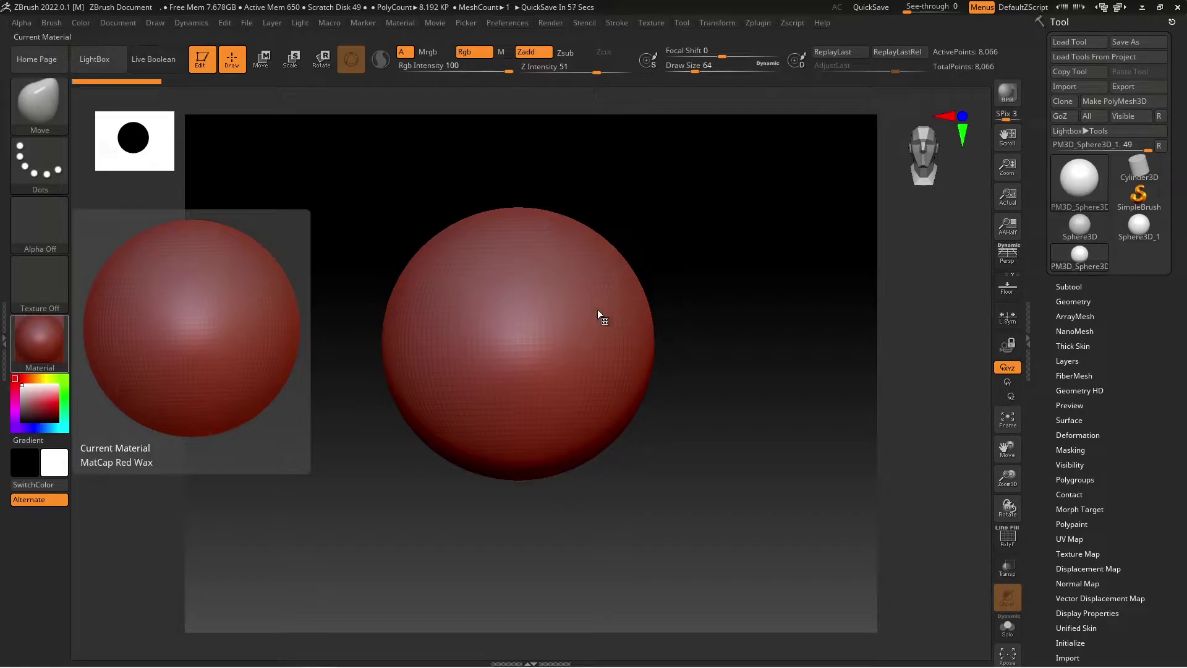
{"action": "left_click_drag", "start_coordinate": [686, 267], "coordinate": [586, 272]}
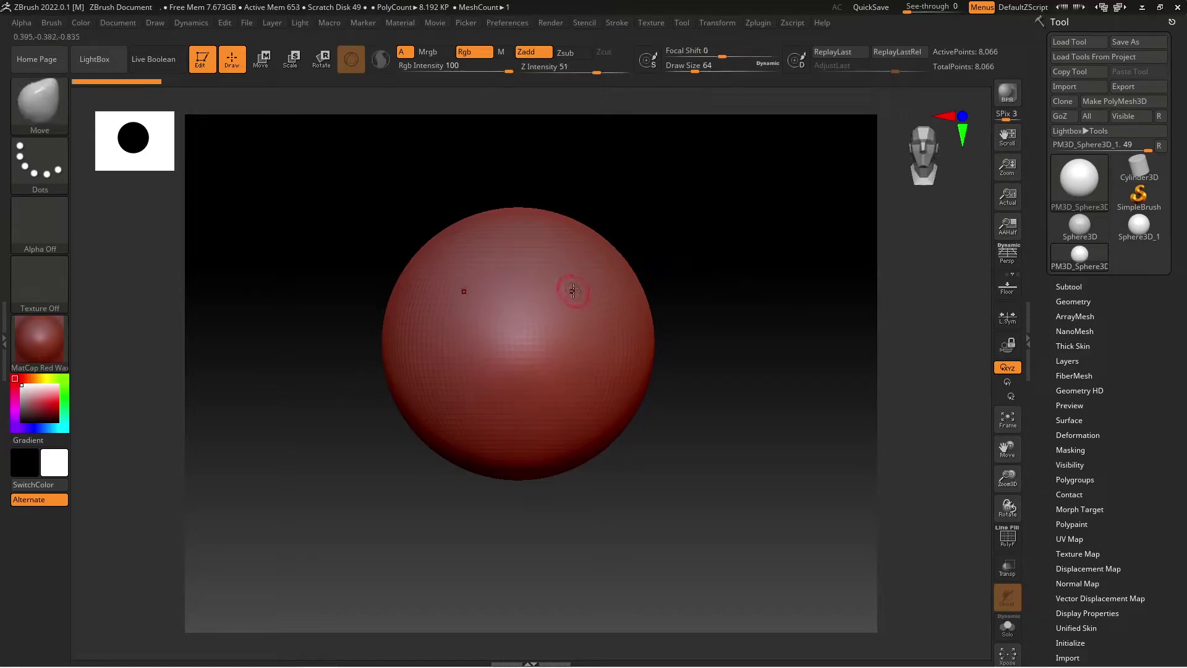
Bring up the transform gizmo and stretch the sphere horizontally into a wide ellipsoid
{"action": "key", "text": "w"}
{"action": "key", "text": "e"}
{"action": "key", "text": "r"}
{"action": "left_click_drag", "start_coordinate": [485, 344], "coordinate": [438, 343]}
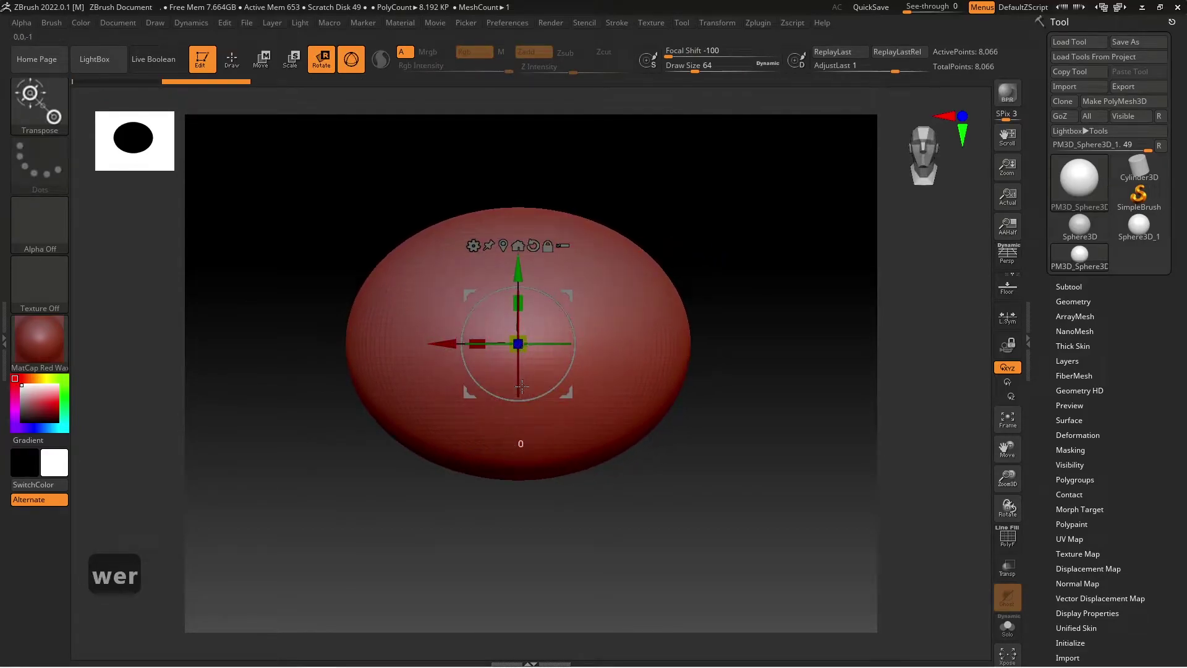
Stretch the ellipsoid vertically into a tall egg shape and set the Move brush's draw size to about 753
{"action": "left_click_drag", "start_coordinate": [521, 317], "coordinate": [523, 259]}
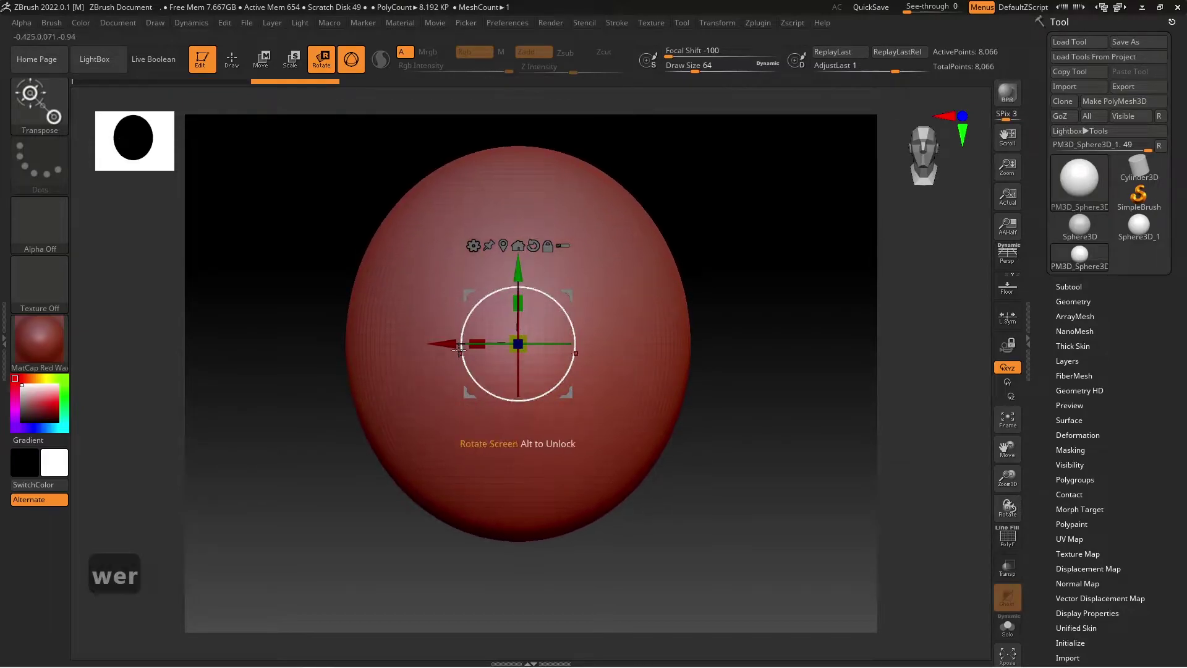
{"action": "key", "text": "q"}
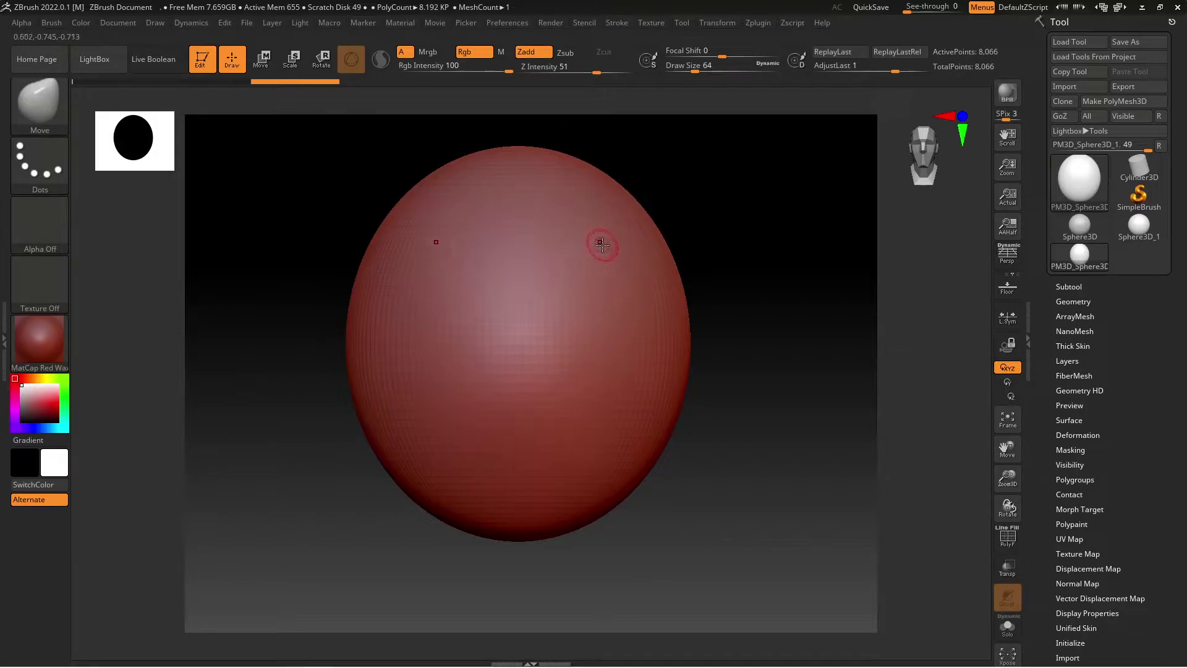
{"action": "key", "text": "s"}
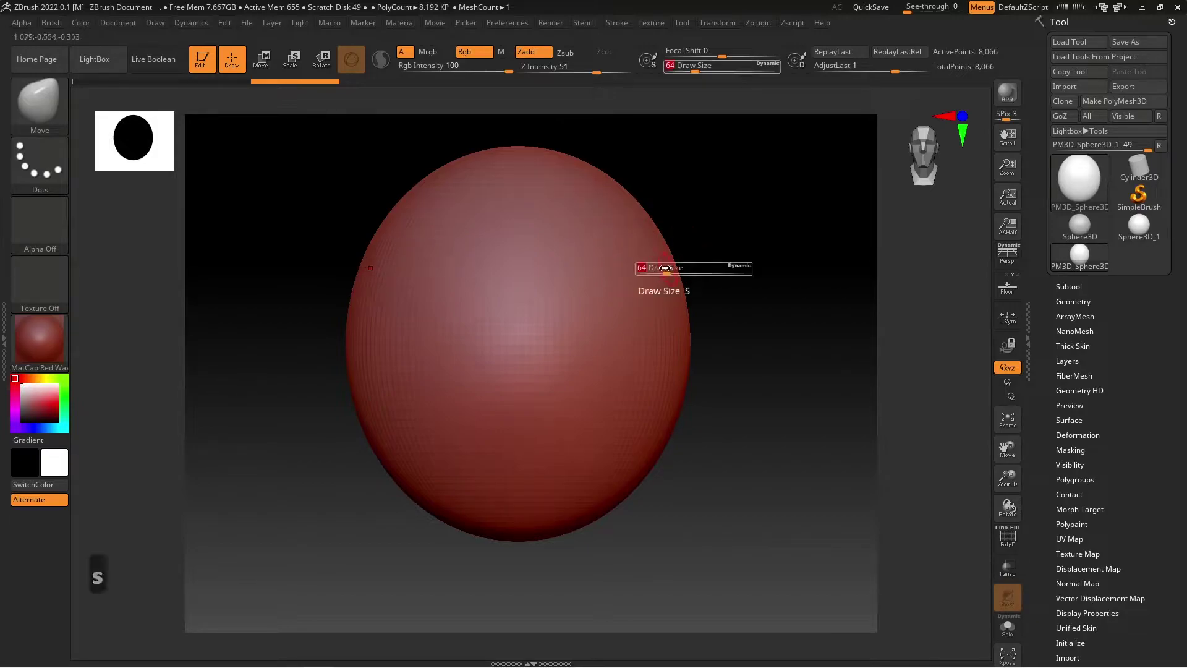
{"action": "left_click_drag", "start_coordinate": [669, 268], "coordinate": [734, 266]}
Reshape the egg with the Move brush, pushing its lower part inward so the form tapers from broad top to narrow base
{"action": "mouse_move", "coordinate": [649, 243]}
{"action": "left_mouse_down"}
{"action": "mouse_move", "coordinate": [680, 228]}
{"action": "mouse_move", "coordinate": [685, 251]}
{"action": "left_mouse_up"}
{"action": "left_click_drag", "start_coordinate": [533, 534], "coordinate": [518, 453]}
{"action": "left_click_drag", "start_coordinate": [419, 471], "coordinate": [417, 518]}
{"action": "left_click_drag", "start_coordinate": [533, 517], "coordinate": [520, 437]}
{"action": "mouse_move", "coordinate": [426, 483]}
{"action": "left_mouse_down"}
{"action": "mouse_move", "coordinate": [431, 517]}
{"action": "mouse_move", "coordinate": [477, 565]}
{"action": "left_mouse_up"}
{"action": "mouse_move", "coordinate": [773, 401]}
{"action": "left_mouse_down"}
{"action": "mouse_move", "coordinate": [707, 394]}
{"action": "mouse_move", "coordinate": [676, 328]}
{"action": "mouse_move", "coordinate": [656, 353]}
{"action": "left_mouse_up"}
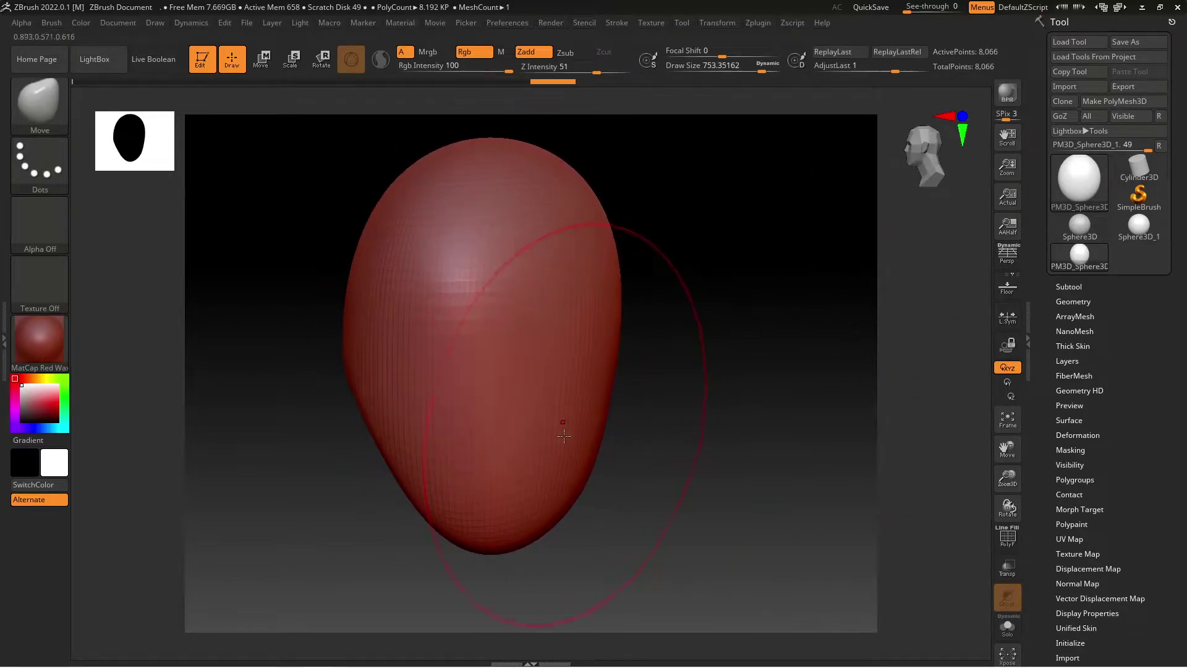
Pull the lower corners outward and push the lower front inward with the Move brush to square off the base
{"action": "left_click_drag", "start_coordinate": [512, 539], "coordinate": [523, 568]}
{"action": "left_click_drag", "start_coordinate": [346, 479], "coordinate": [414, 430]}
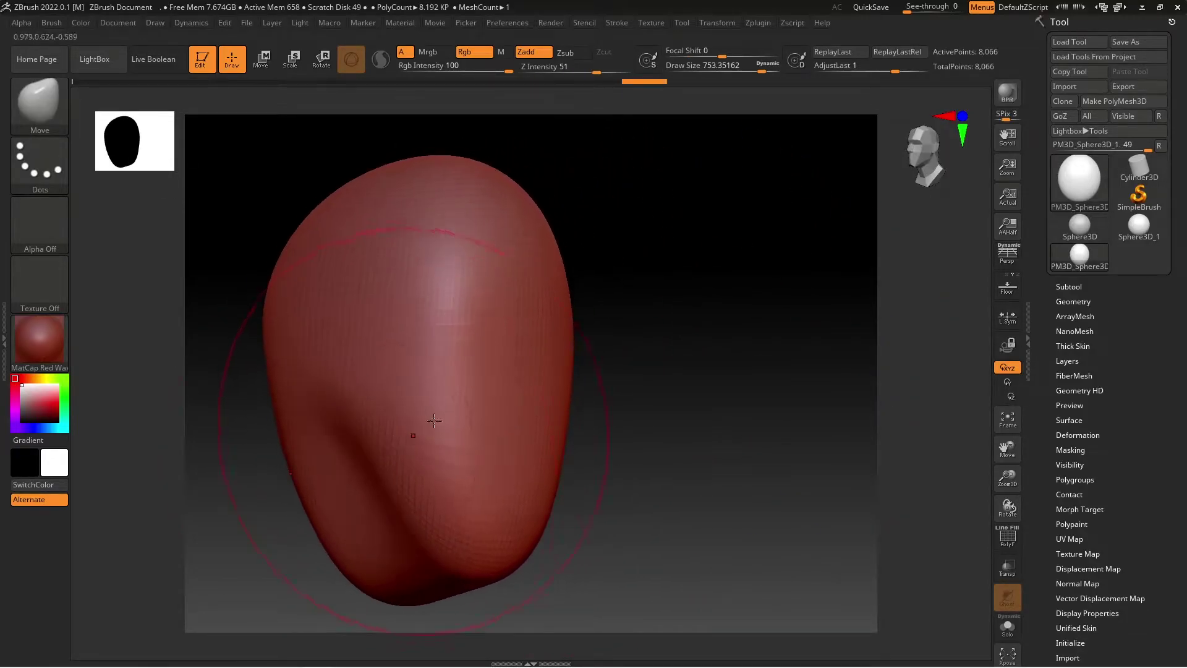
{"action": "left_click_drag", "start_coordinate": [364, 476], "coordinate": [368, 427]}
{"action": "mouse_move", "coordinate": [270, 405]}
{"action": "left_mouse_down"}
{"action": "mouse_move", "coordinate": [291, 411]}
{"action": "mouse_move", "coordinate": [294, 435]}
{"action": "left_mouse_up"}
{"action": "mouse_move", "coordinate": [618, 398]}
{"action": "left_mouse_down"}
{"action": "mouse_move", "coordinate": [682, 391]}
{"action": "mouse_move", "coordinate": [757, 330]}
{"action": "left_mouse_up"}
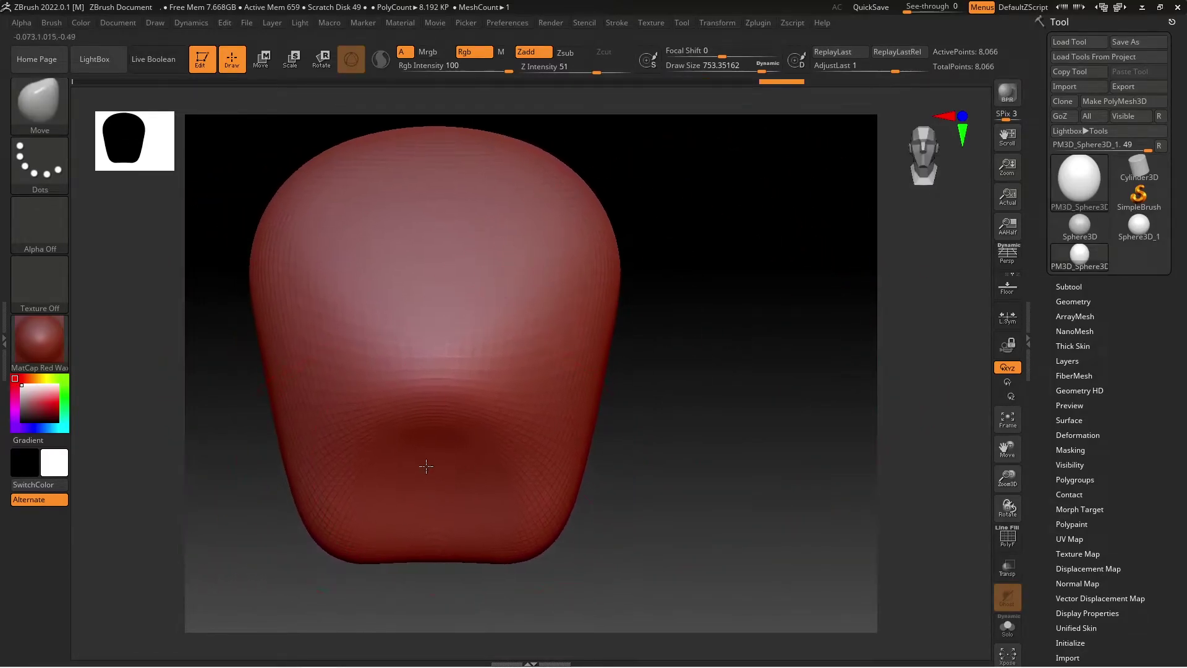
Deepen the hollow in the lower front and adjust the base and upper sides to form a torso with broad shoulders
{"action": "left_click_drag", "start_coordinate": [424, 514], "coordinate": [421, 492]}
{"action": "mouse_move", "coordinate": [265, 530]}
{"action": "left_mouse_down"}
{"action": "mouse_move", "coordinate": [352, 533]}
{"action": "mouse_move", "coordinate": [324, 542]}
{"action": "left_mouse_up"}
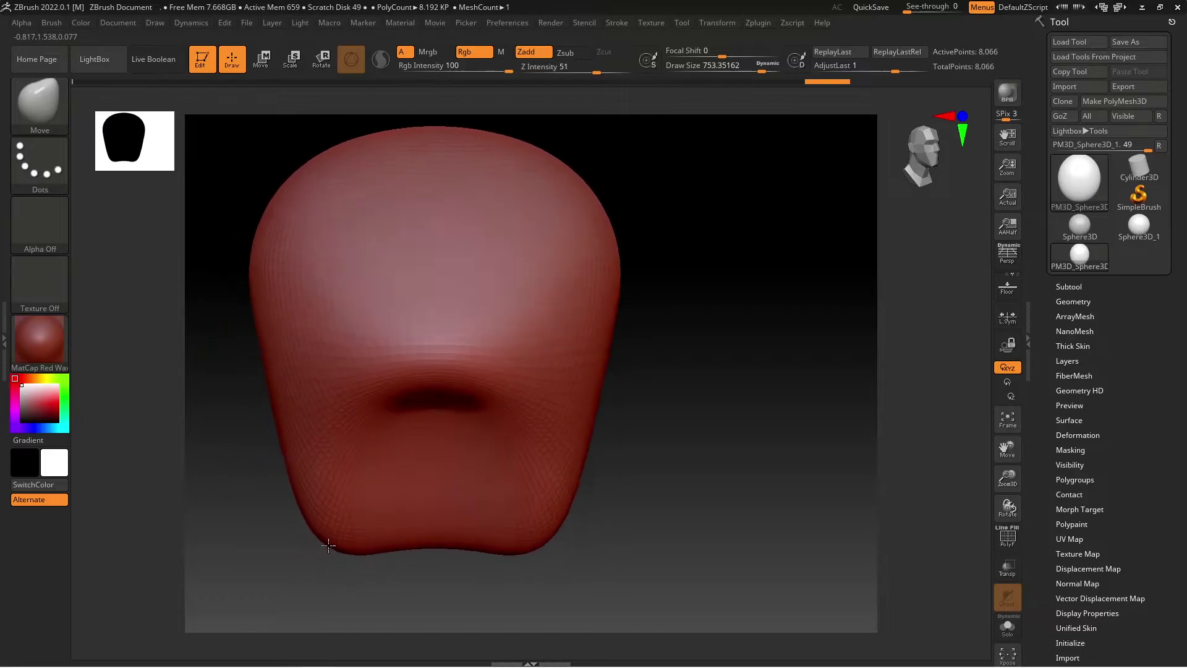
{"action": "left_click_drag", "start_coordinate": [335, 402], "coordinate": [339, 432]}
{"action": "mouse_move", "coordinate": [255, 226]}
{"action": "left_mouse_down"}
{"action": "mouse_move", "coordinate": [242, 223]}
{"action": "mouse_move", "coordinate": [254, 204]}
{"action": "left_mouse_up"}
{"action": "mouse_move", "coordinate": [757, 216]}
{"action": "left_mouse_down"}
{"action": "mouse_move", "coordinate": [707, 220]}
{"action": "mouse_move", "coordinate": [713, 228]}
{"action": "left_mouse_up"}
{"action": "mouse_move", "coordinate": [713, 305]}
{"action": "left_mouse_down", "text": "alt"}
{"action": "mouse_move", "coordinate": [813, 234]}
{"action": "mouse_move", "coordinate": [802, 236]}
{"action": "left_mouse_up", "text": "alt"}
{"action": "left_click_drag", "start_coordinate": [514, 391], "coordinate": [513, 410]}
{"action": "mouse_move", "coordinate": [787, 314]}
{"action": "left_mouse_down", "text": "alt"}
{"action": "mouse_move", "coordinate": [784, 489]}
{"action": "mouse_move", "coordinate": [780, 478]}
{"action": "left_mouse_up", "text": "alt"}
{"action": "mouse_move", "coordinate": [745, 320]}
{"action": "left_mouse_down"}
{"action": "mouse_move", "coordinate": [806, 321]}
{"action": "mouse_move", "coordinate": [743, 326]}
{"action": "left_mouse_up"}
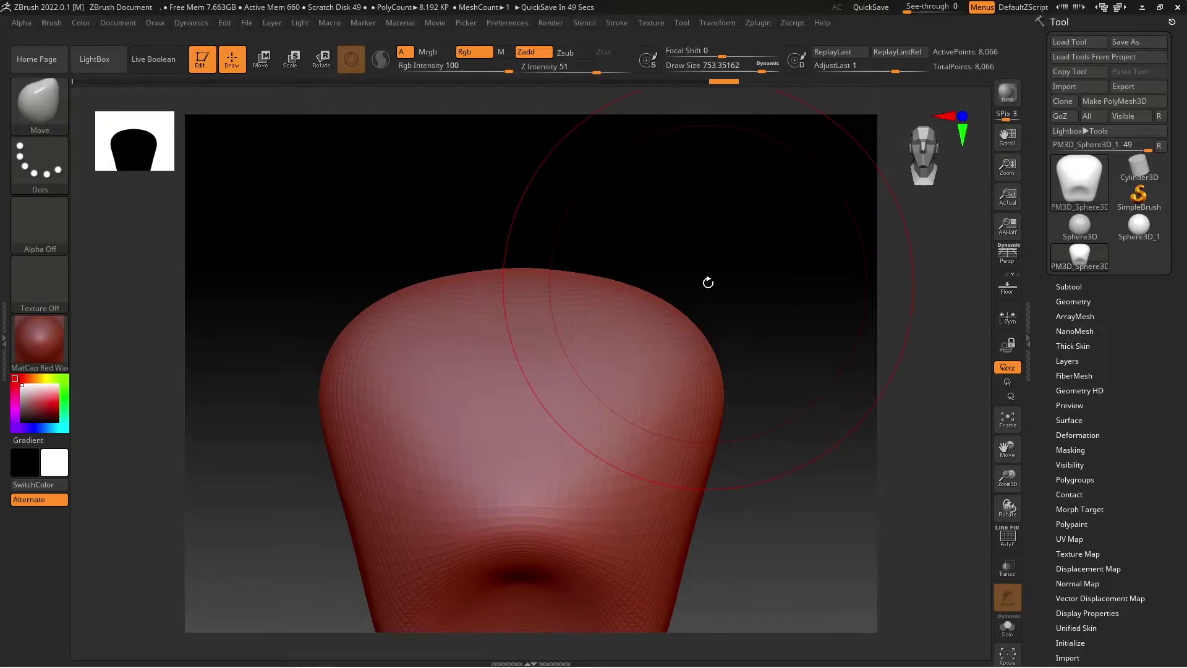
Insert a Cylinder3D as a new subtool alongside the torso
{"action": "left_click", "coordinate": [1070, 287]}
{"action": "left_click_drag", "start_coordinate": [1070, 287], "coordinate": [1081, 73]}
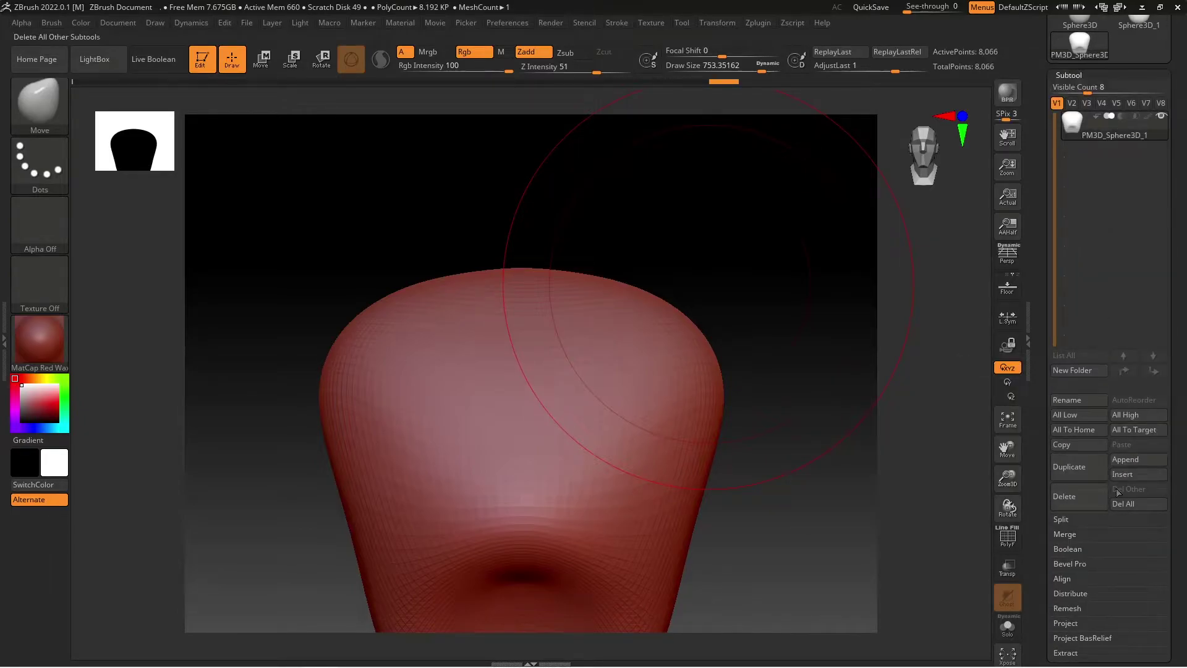
{"action": "left_click", "coordinate": [1139, 474]}
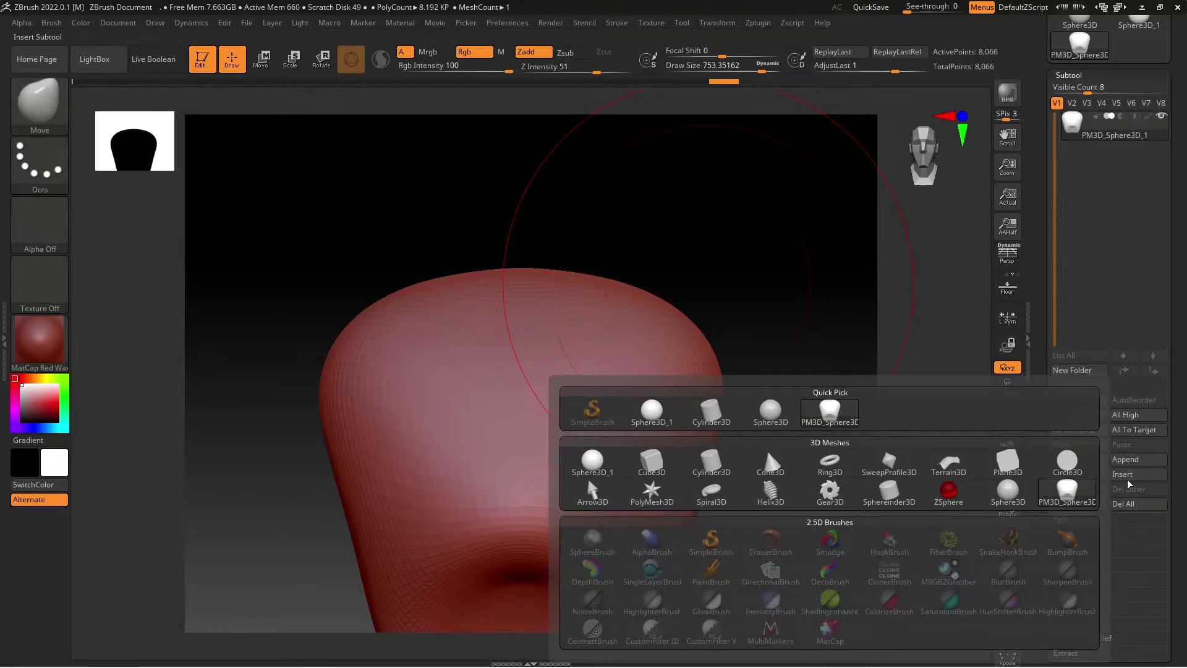
{"action": "left_click", "coordinate": [1135, 475]}
{"action": "left_click", "coordinate": [711, 466]}
Move the cylinder onto the top of the torso, centre it in side view and scale it down as a neck
{"action": "key", "text": "w"}
{"action": "key", "text": "e"}
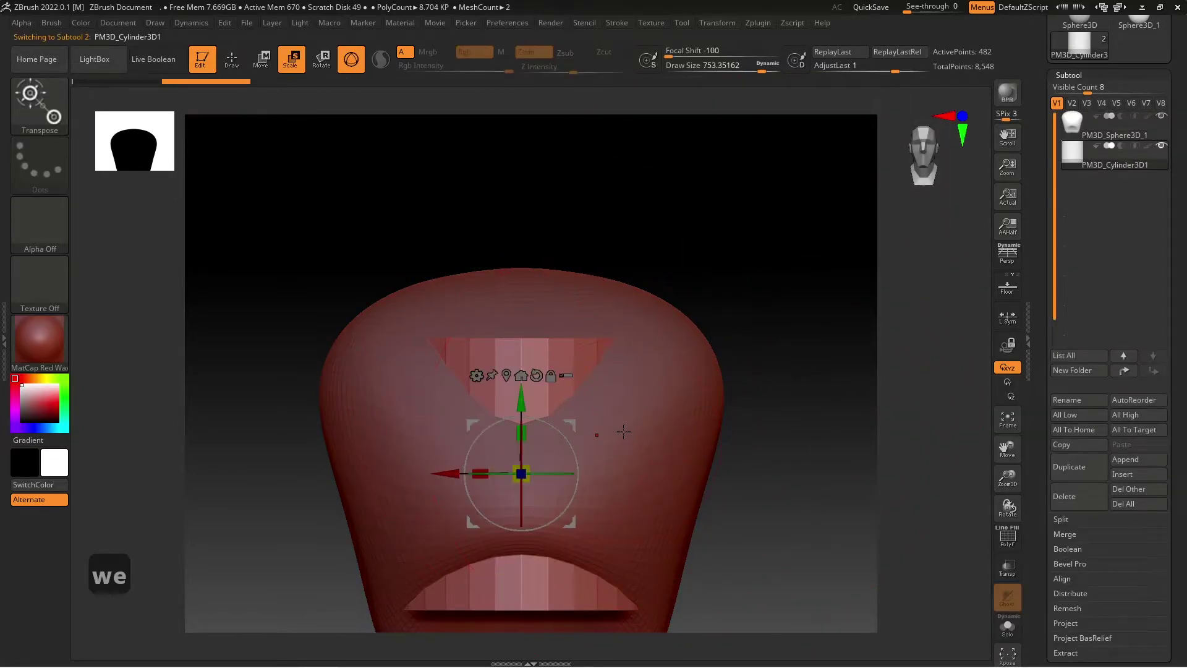
{"action": "key", "text": "r"}
{"action": "left_click_drag", "start_coordinate": [521, 473], "coordinate": [521, 204]}
{"action": "mouse_move", "coordinate": [686, 235]}
{"action": "left_mouse_down"}
{"action": "mouse_move", "coordinate": [718, 278]}
{"action": "mouse_move", "coordinate": [685, 242]}
{"action": "left_mouse_up"}
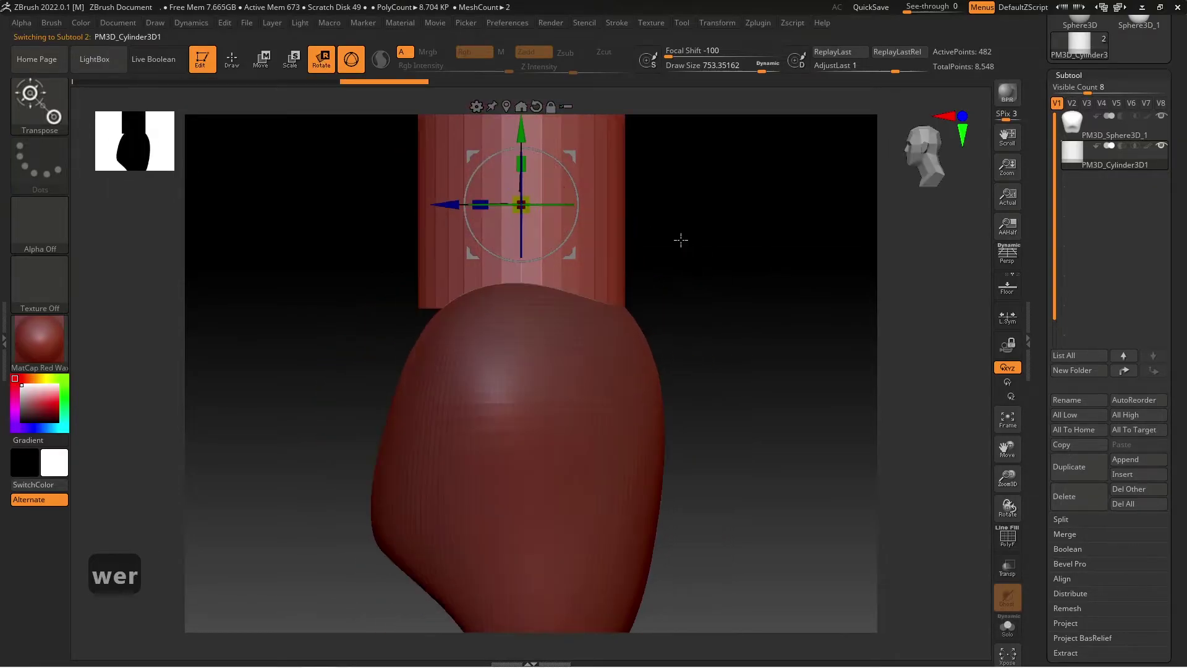
{"action": "left_click_drag", "start_coordinate": [521, 204], "coordinate": [491, 226]}
{"action": "left_click_drag", "start_coordinate": [576, 150], "coordinate": [608, 202]}
{"action": "left_click_drag", "start_coordinate": [554, 254], "coordinate": [553, 266]}
{"action": "left_click_drag", "start_coordinate": [553, 216], "coordinate": [595, 190]}
{"action": "left_click_drag", "start_coordinate": [651, 214], "coordinate": [726, 311]}
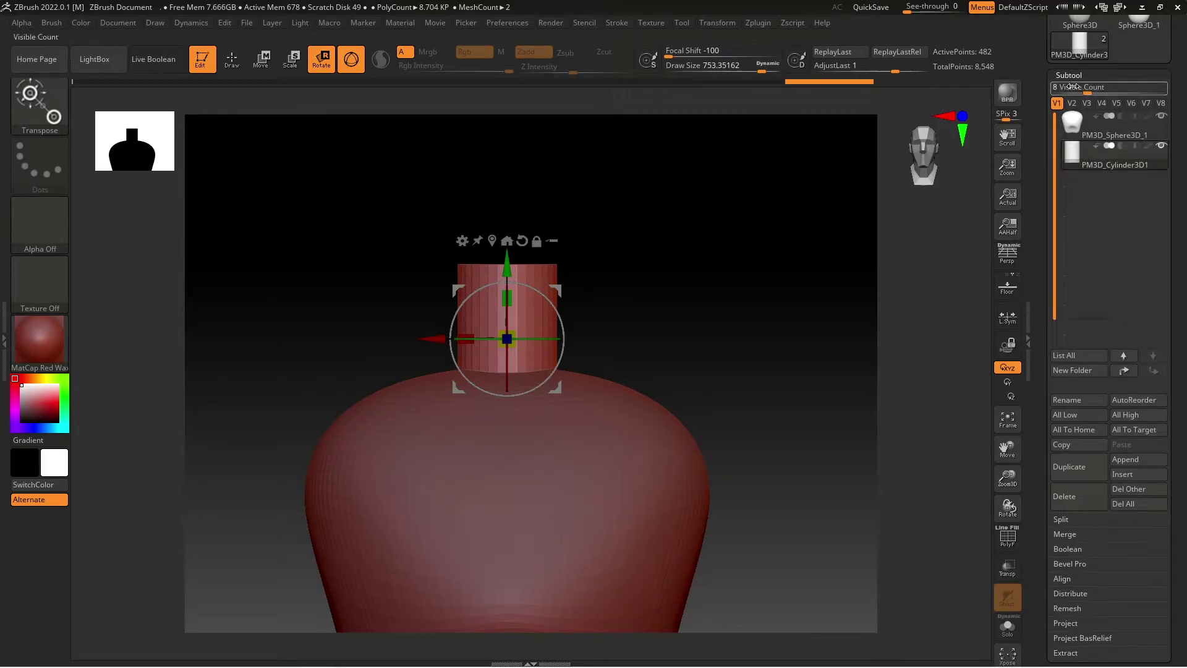
Switch the active subtool back and forth between the torso and the neck cylinder
{"action": "left_click", "coordinate": [1073, 128]}
{"action": "left_click", "coordinate": [1077, 158]}
{"action": "left_click", "coordinate": [1073, 128]}
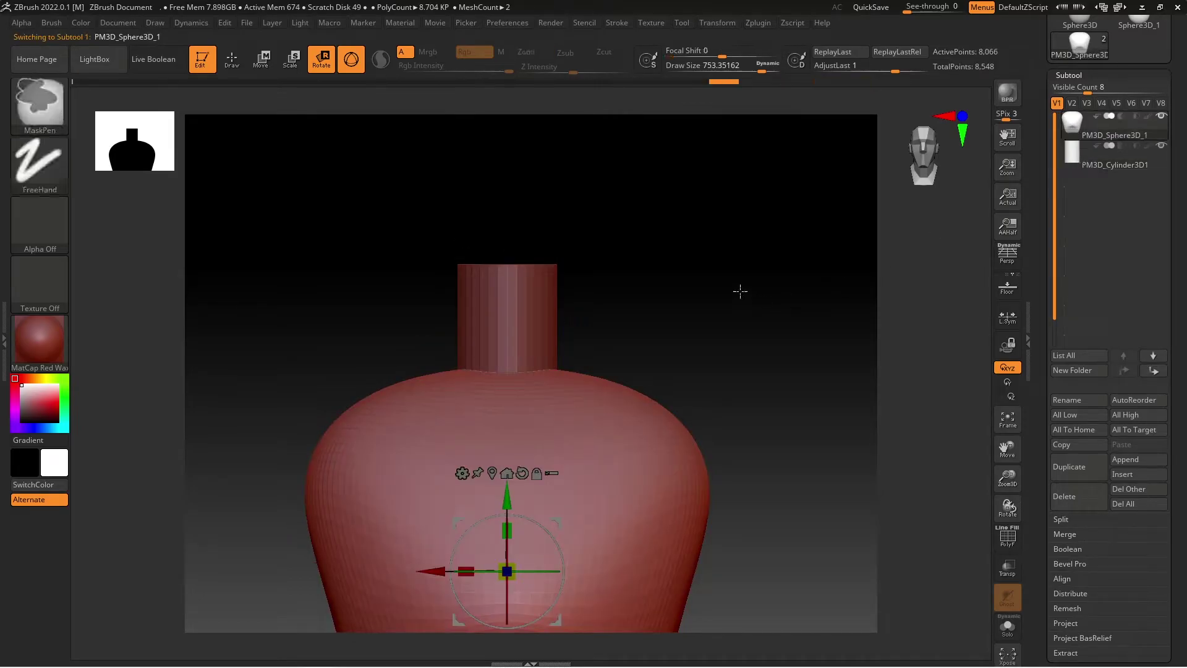
{"action": "left_click", "coordinate": [1084, 140]}
{"action": "left_click", "coordinate": [1077, 159]}
{"action": "left_click", "coordinate": [1073, 128]}
{"action": "left_click", "coordinate": [1077, 158]}
{"action": "left_click", "coordinate": [1073, 128]}
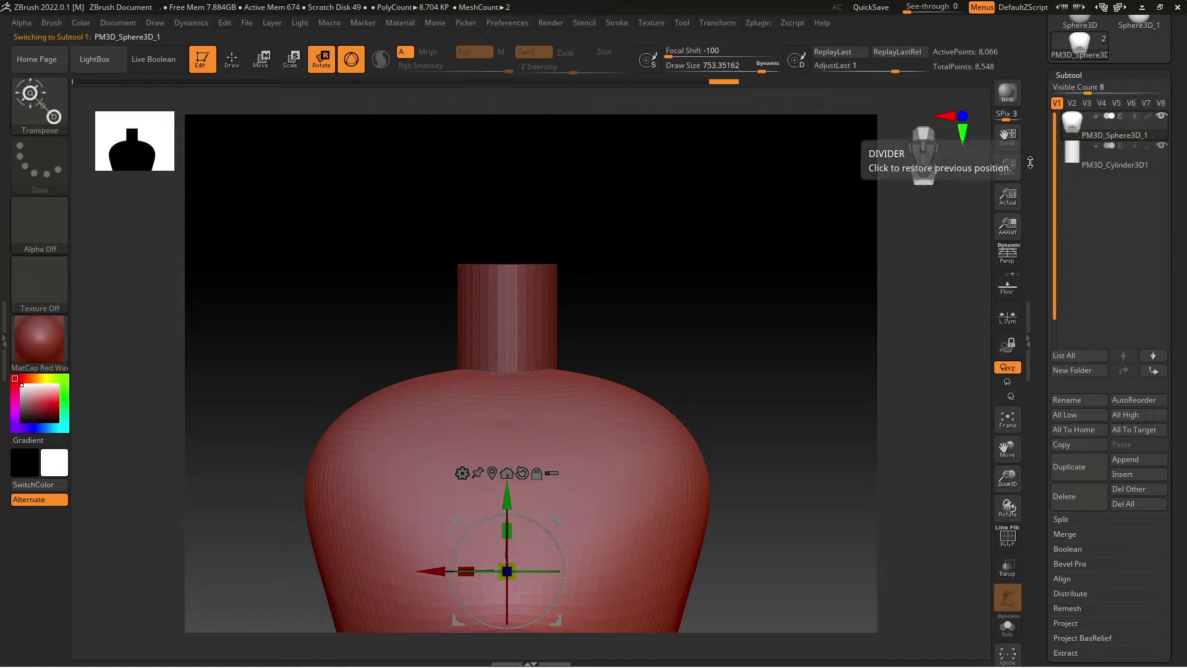
{"action": "mouse_move", "coordinate": [1073, 165]}
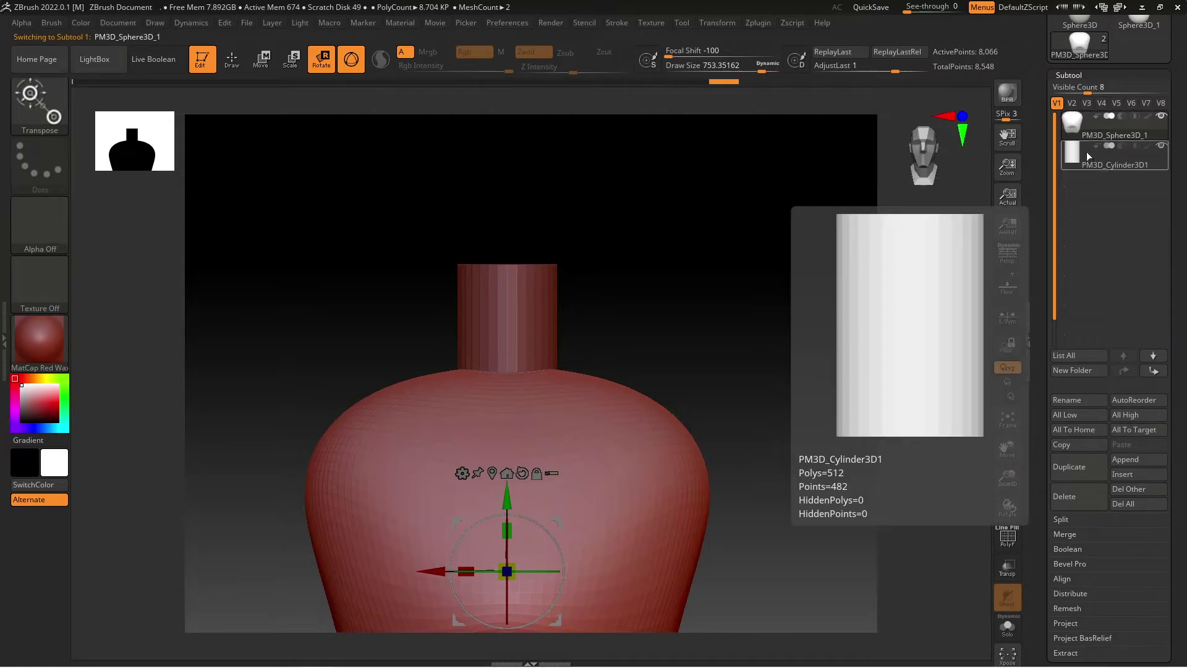
Make the neck cylinder the active subtool and toggle the torso's visibility off and on
{"action": "left_click_drag", "start_coordinate": [715, 349], "coordinate": [725, 202], "text": "alt"}
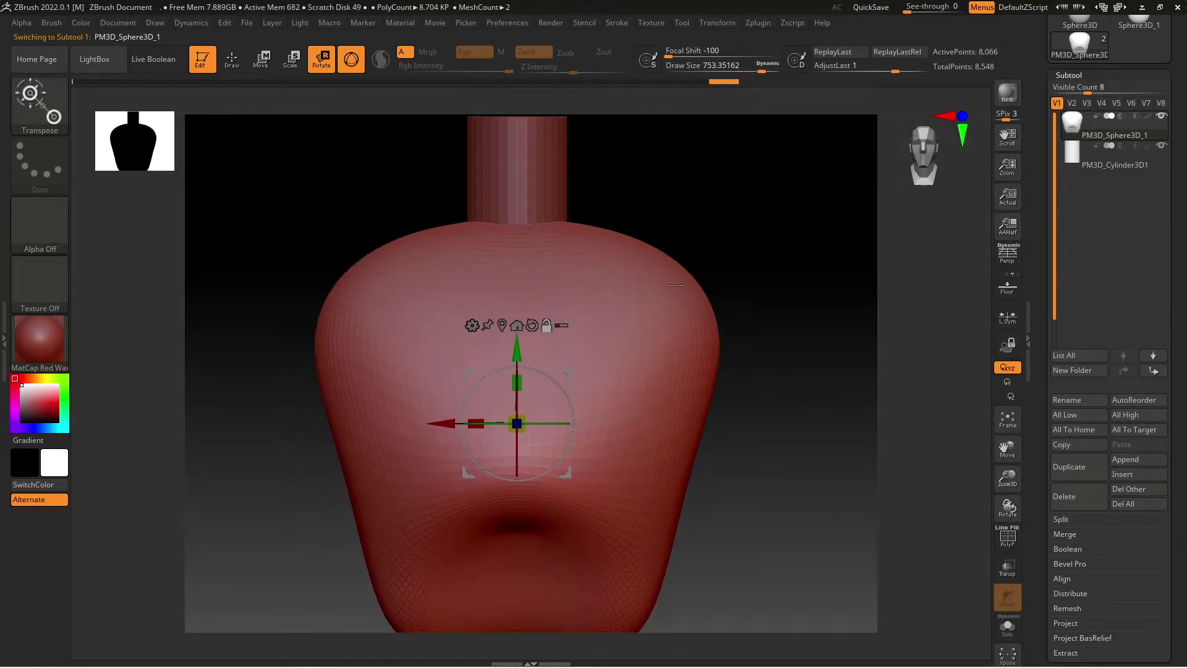
{"action": "left_click", "coordinate": [1083, 161]}
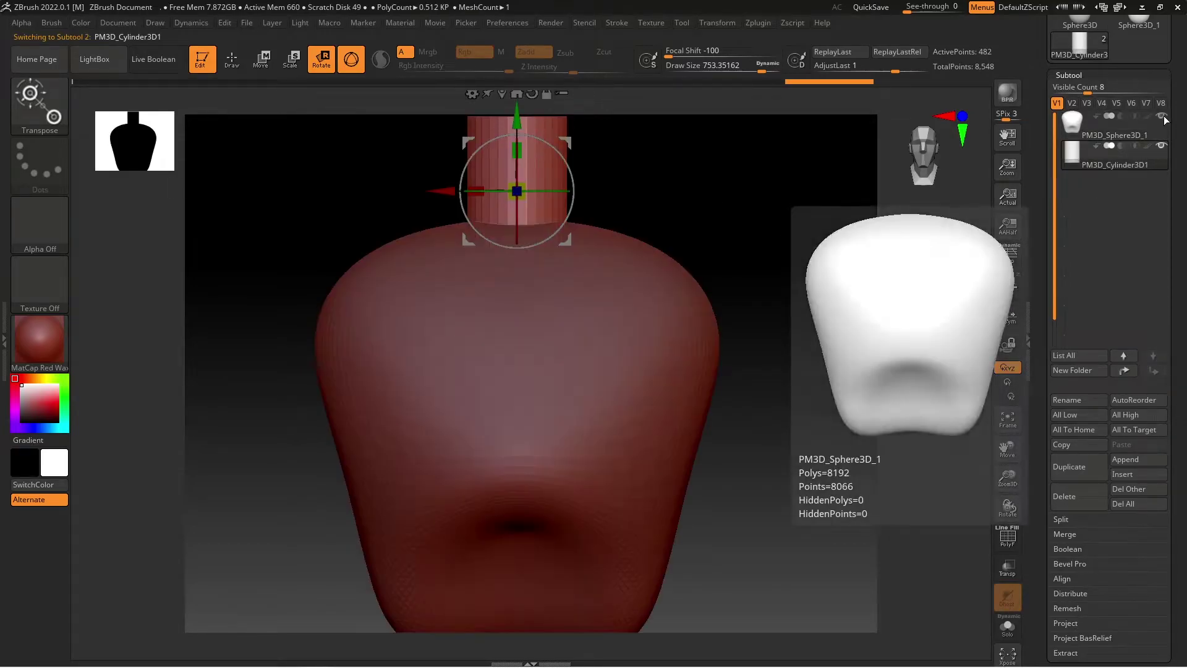
{"action": "left_click", "coordinate": [1163, 118]}
{"action": "left_click", "coordinate": [1163, 119]}
{"action": "left_click", "coordinate": [1162, 118]}
{"action": "left_click_drag", "start_coordinate": [719, 157], "coordinate": [714, 245], "text": "alt"}
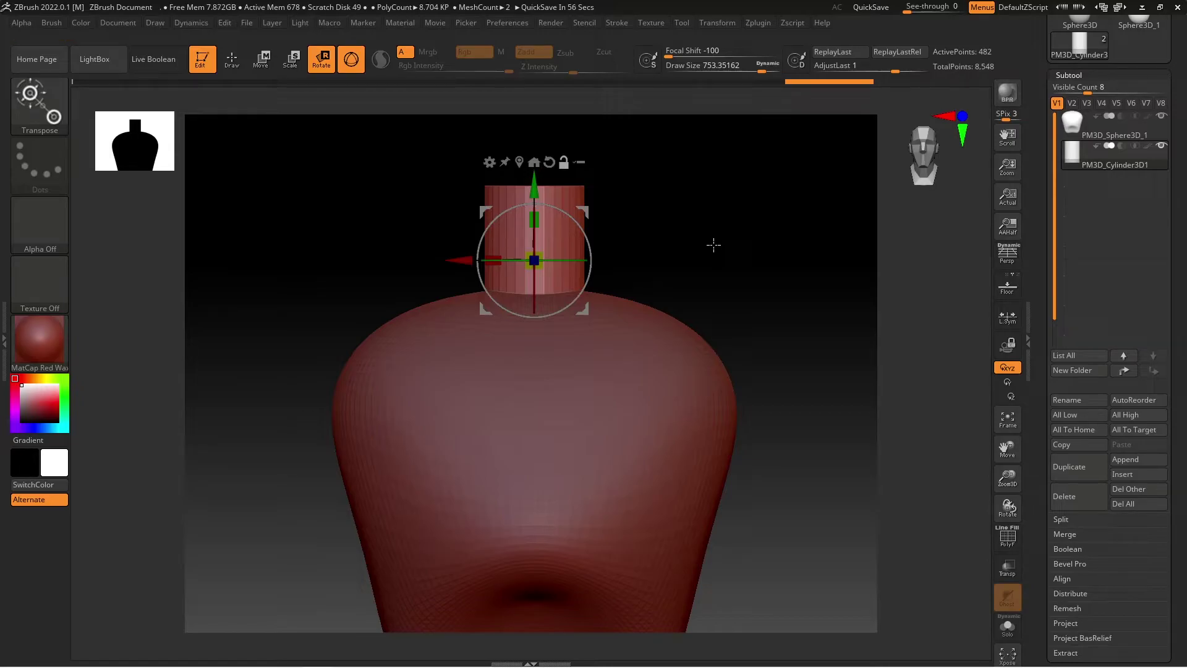
Enlarge the neck cylinder slightly with the transform gizmo
{"action": "left_click_drag", "start_coordinate": [534, 260], "coordinate": [544, 249]}
{"action": "left_click_drag", "start_coordinate": [552, 241], "coordinate": [546, 246]}
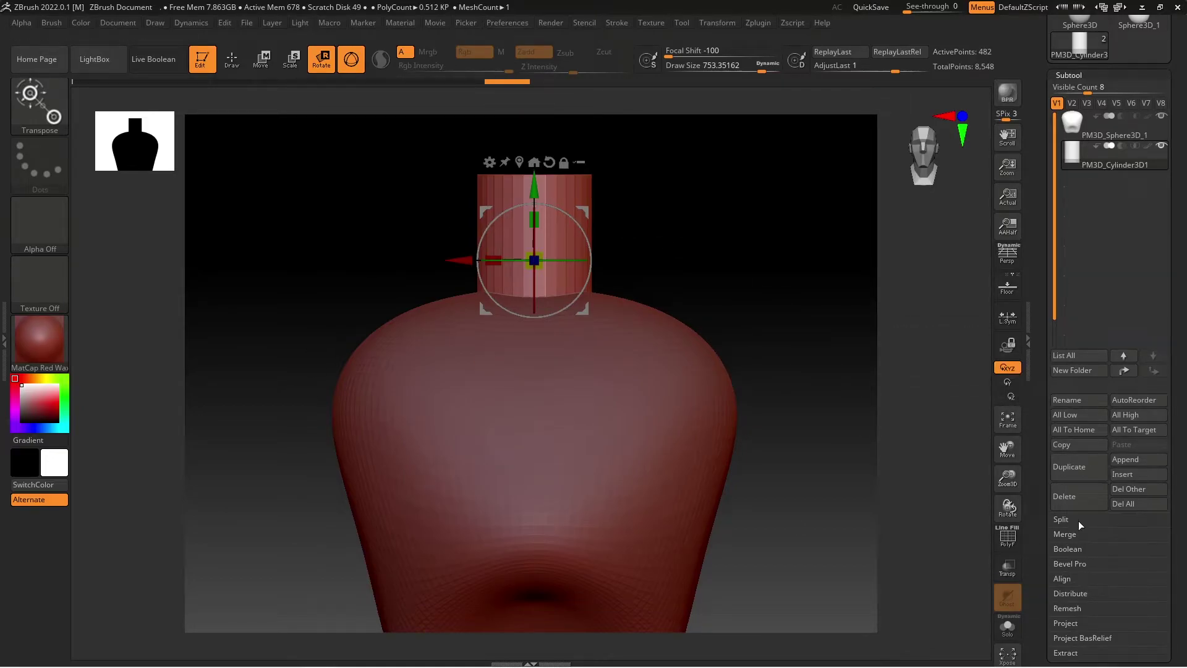
{"action": "key", "text": "ctrl+minus"}
{"action": "key", "text": "ctrl+minus"}
{"action": "key", "text": "ctrl+minus"}
{"action": "key", "text": "ctrl+minus"}
{"action": "key", "text": "ctrl+minus"}
{"action": "key", "text": "ctrl+minus"}
{"action": "key", "text": "ctrl+minus"}
{"action": "key", "text": "ctrl+minus"}
{"action": "key", "text": "ctrl+minus"}
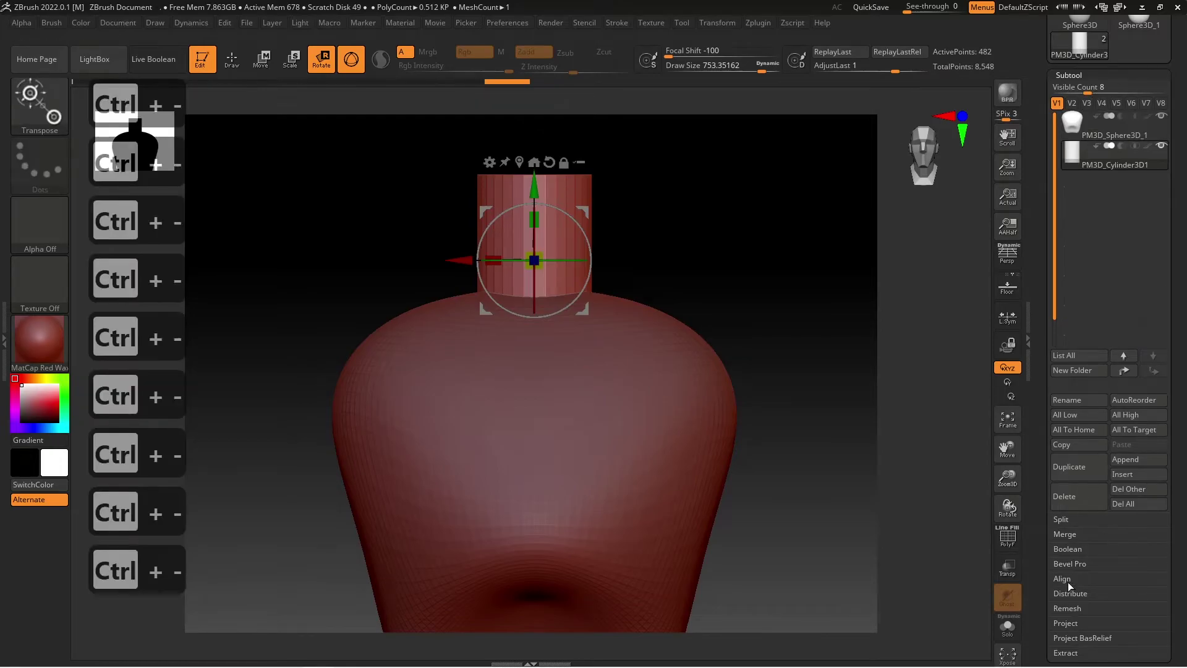
Insert a sphere as another new subtool
{"action": "scroll", "coordinate": [1106, 383], "scroll_direction": "down", "scroll_amount": 5}
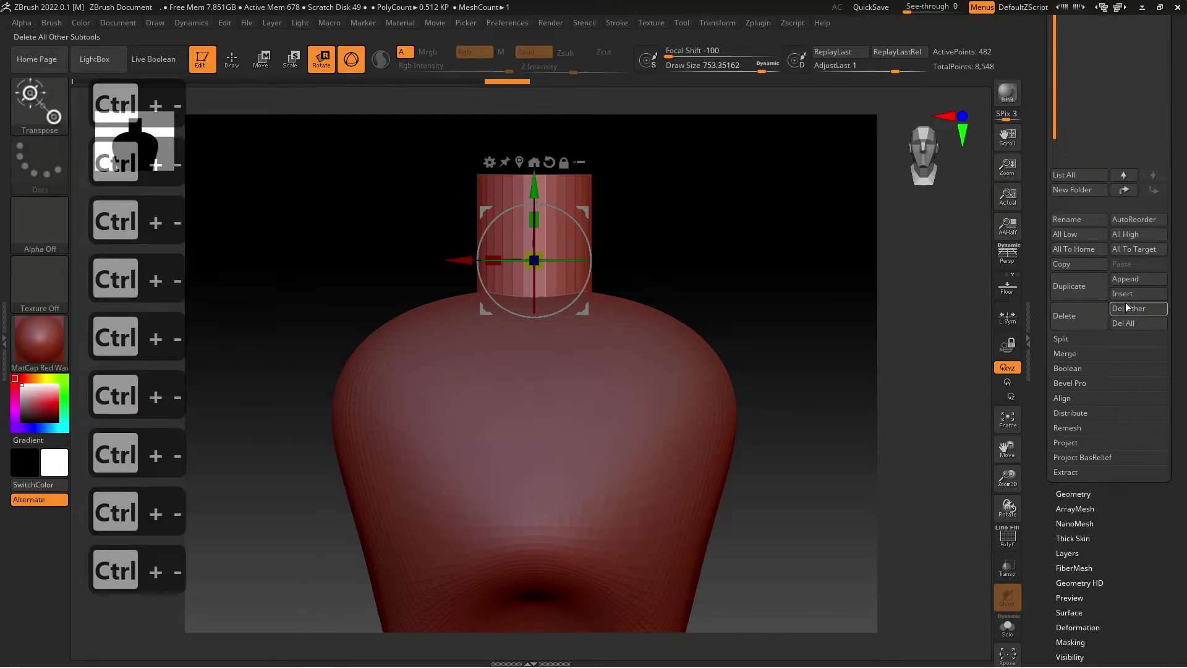
{"action": "left_click", "coordinate": [1137, 294]}
{"action": "left_click", "coordinate": [587, 384]}
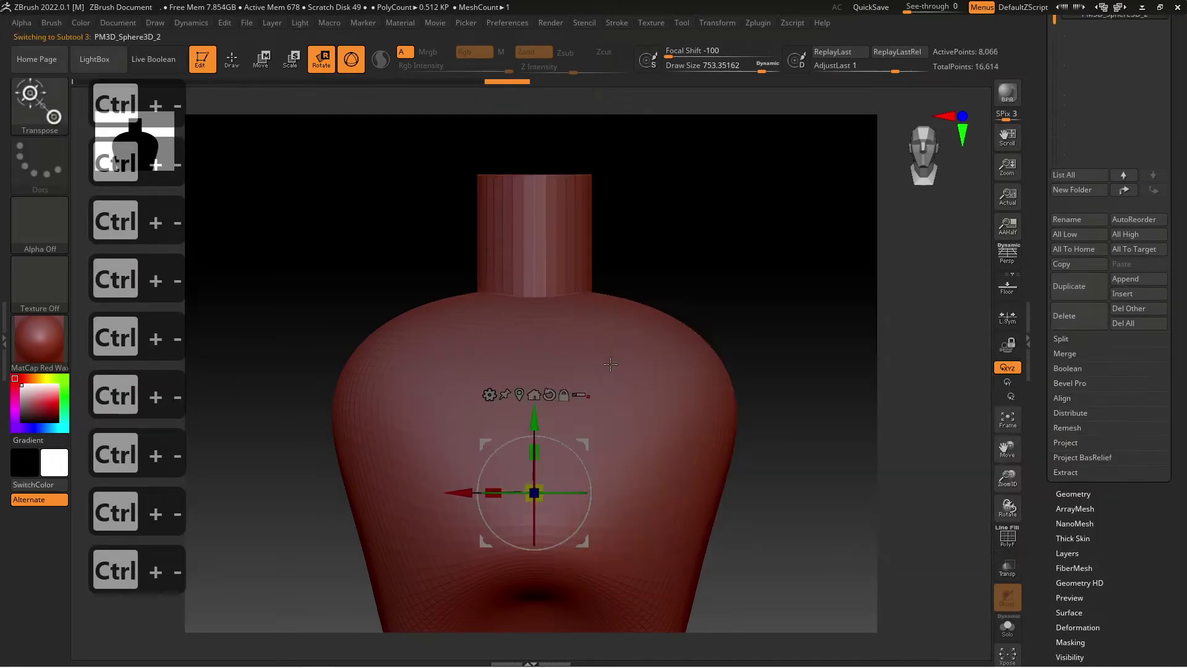
Move the new sphere to one upper corner of the torso, scale it down and align it in side view as a shoulder
{"action": "left_click_drag", "start_coordinate": [534, 493], "coordinate": [731, 277]}
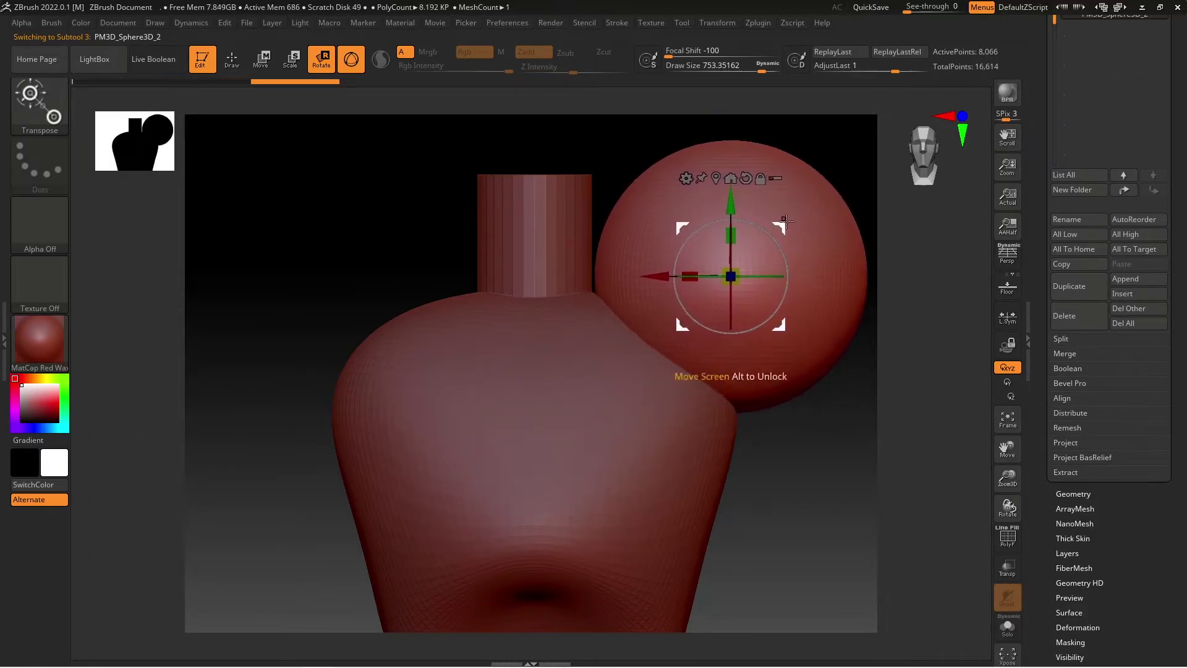
{"action": "mouse_move", "coordinate": [814, 423]}
{"action": "left_mouse_down"}
{"action": "mouse_move", "coordinate": [781, 429]}
{"action": "mouse_move", "coordinate": [771, 411]}
{"action": "mouse_move", "coordinate": [824, 418]}
{"action": "left_mouse_up"}
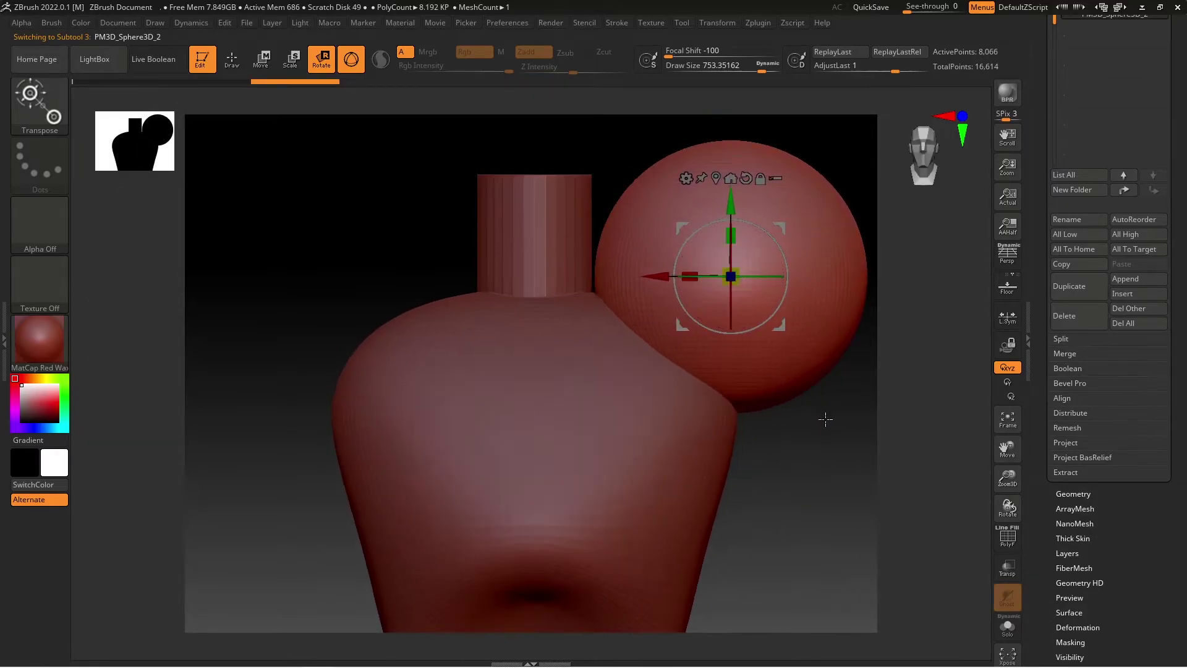
{"action": "left_click_drag", "start_coordinate": [823, 276], "coordinate": [766, 427]}
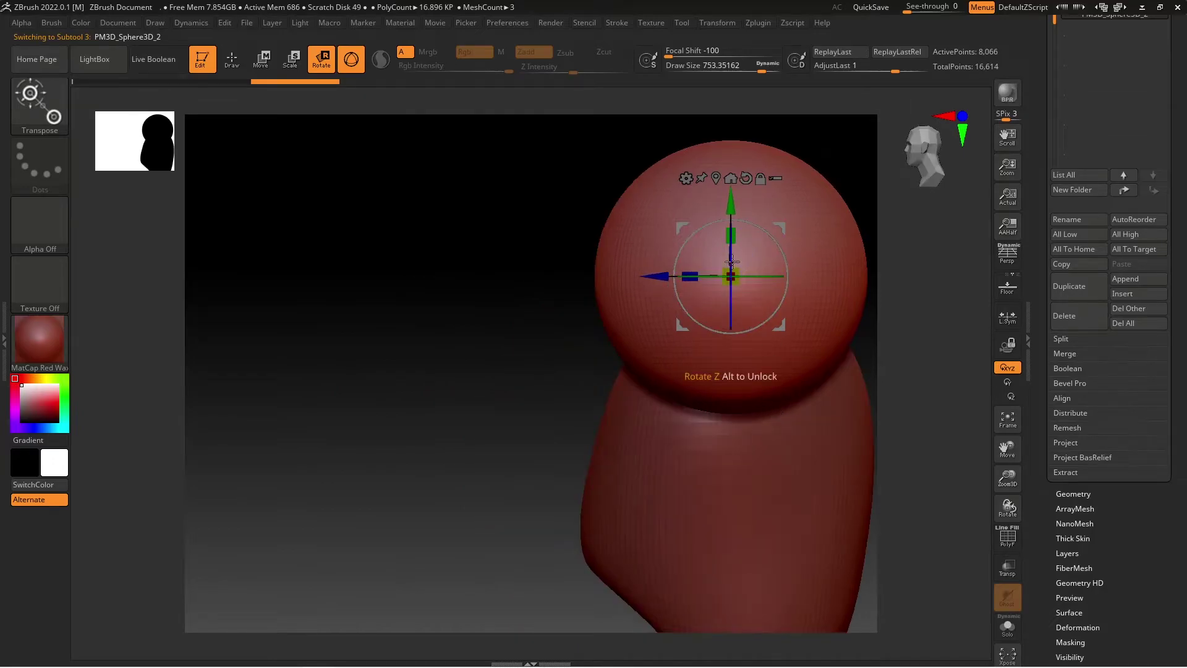
{"action": "left_click_drag", "start_coordinate": [731, 276], "coordinate": [565, 357]}
{"action": "left_click_drag", "start_coordinate": [783, 225], "coordinate": [791, 275]}
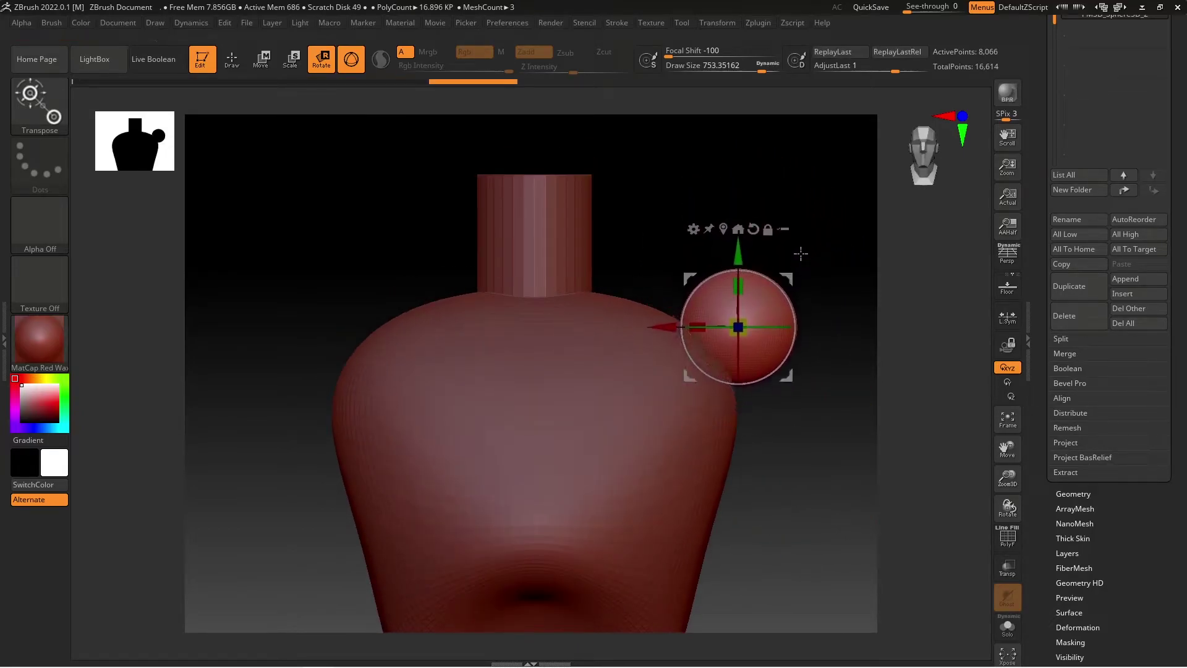
Stretch the shoulder sphere downward with the Move brush into an elongated form that hugs the torso
{"action": "key", "text": "q"}
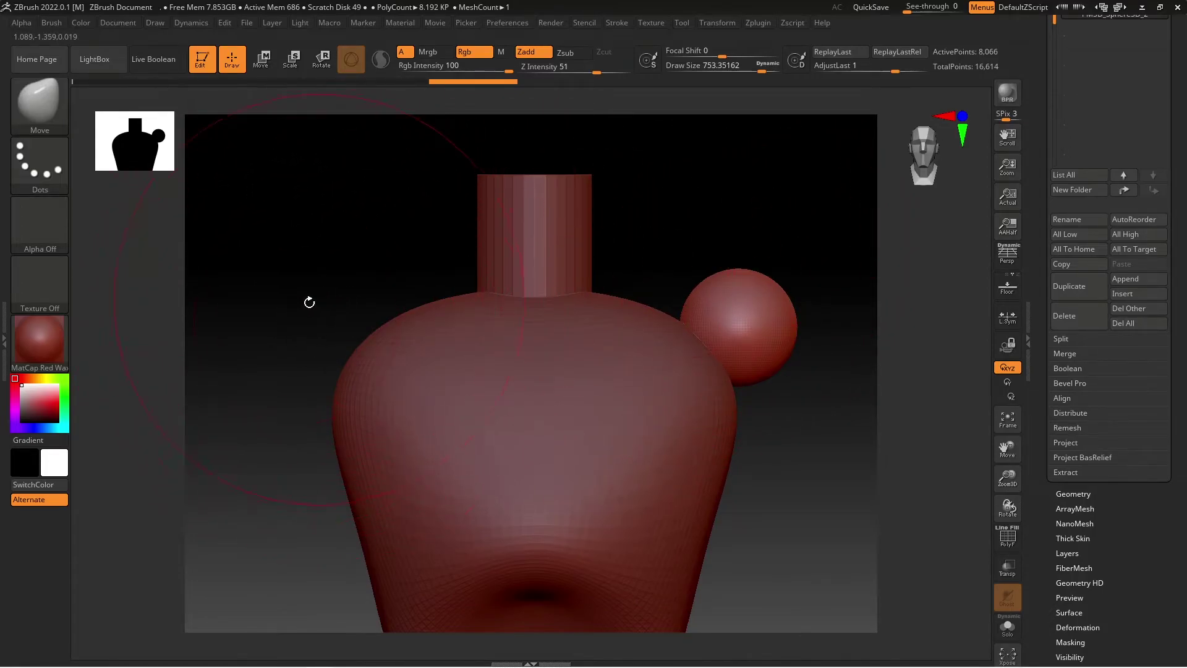
{"action": "mouse_move", "coordinate": [801, 352]}
{"action": "left_mouse_down"}
{"action": "mouse_move", "coordinate": [772, 366]}
{"action": "mouse_move", "coordinate": [808, 411]}
{"action": "mouse_move", "coordinate": [774, 468]}
{"action": "left_mouse_up"}
{"action": "mouse_move", "coordinate": [812, 397]}
{"action": "left_mouse_down"}
{"action": "mouse_move", "coordinate": [841, 401]}
{"action": "mouse_move", "coordinate": [845, 421]}
{"action": "left_mouse_up"}
{"action": "left_click_drag", "start_coordinate": [762, 384], "coordinate": [760, 399]}
{"action": "mouse_move", "coordinate": [594, 403]}
{"action": "left_mouse_down"}
{"action": "mouse_move", "coordinate": [565, 405]}
{"action": "mouse_move", "coordinate": [618, 346]}
{"action": "left_mouse_up"}
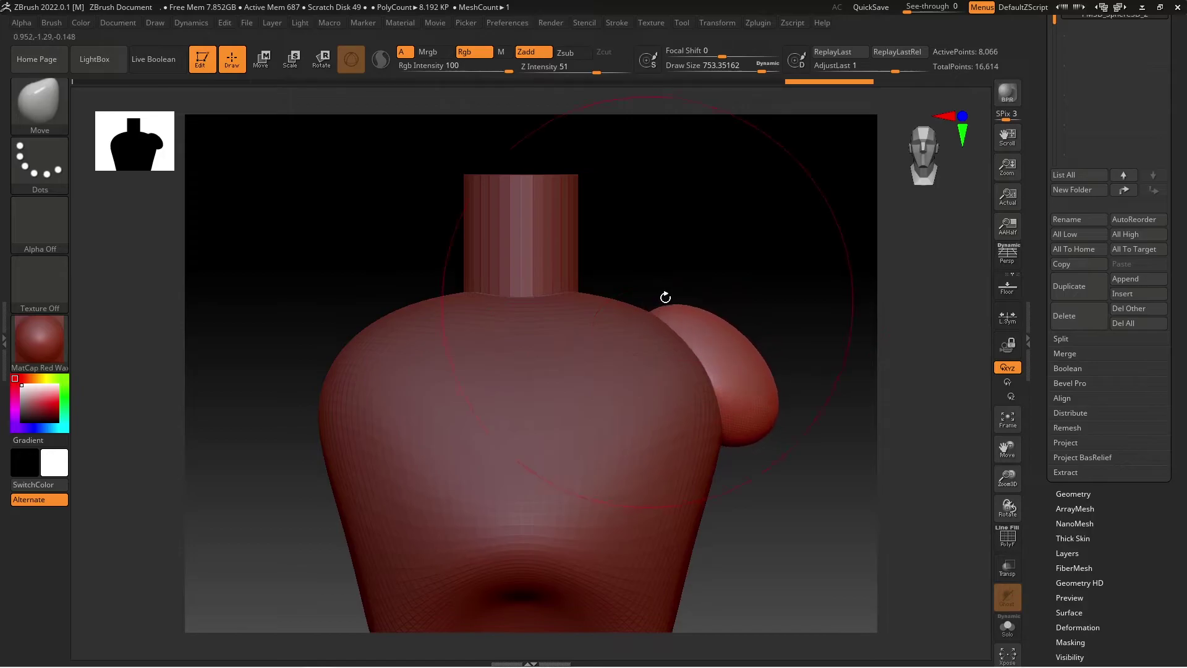
Set the Move brush's draw size to about 386 and reshape the shoulder's lower end and upper contour from several angles
{"action": "key", "text": "s"}
{"action": "left_click_drag", "start_coordinate": [776, 340], "coordinate": [752, 335]}
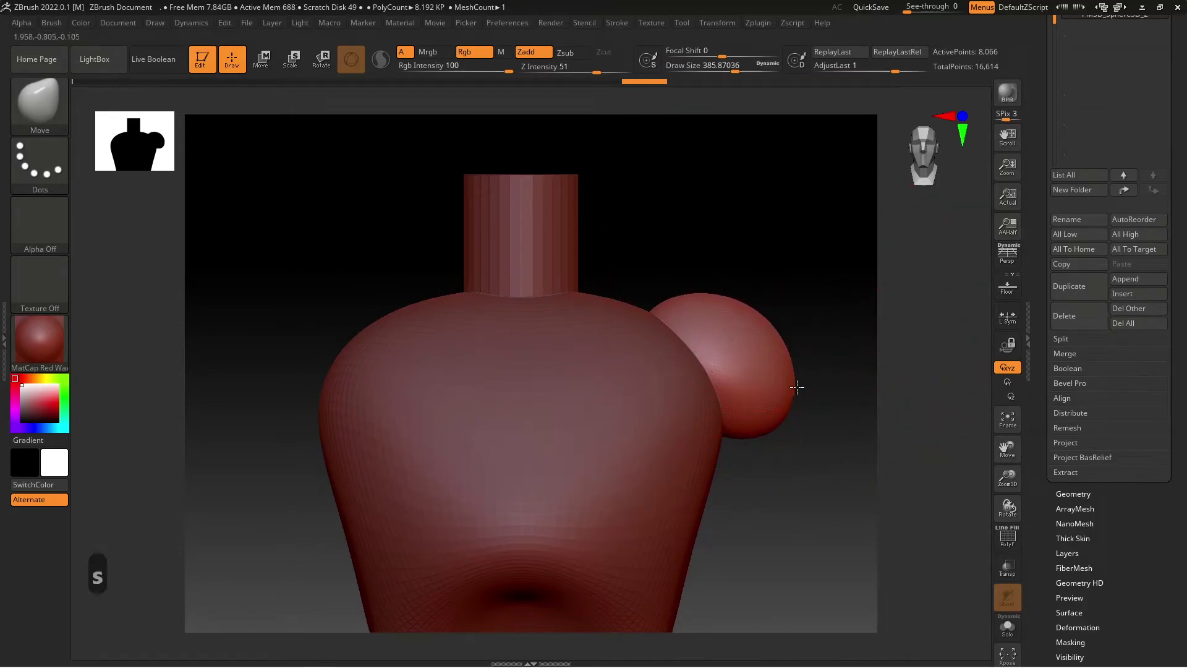
{"action": "left_click_drag", "start_coordinate": [766, 427], "coordinate": [791, 442]}
{"action": "mouse_move", "coordinate": [751, 426]}
{"action": "right_mouse_down"}
{"action": "mouse_move", "coordinate": [773, 492]}
{"action": "mouse_move", "coordinate": [808, 427]}
{"action": "right_mouse_up"}
{"action": "left_click_drag", "start_coordinate": [811, 471], "coordinate": [806, 468]}
{"action": "mouse_move", "coordinate": [463, 508]}
{"action": "right_mouse_down"}
{"action": "mouse_move", "coordinate": [522, 501]}
{"action": "mouse_move", "coordinate": [566, 478]}
{"action": "right_mouse_up"}
{"action": "left_click_drag", "start_coordinate": [679, 338], "coordinate": [640, 305]}
{"action": "left_click_drag", "start_coordinate": [749, 328], "coordinate": [768, 317]}
Shape the shoulder's top and inner side with the Move brush so it overhangs the torso like a rounded cap
{"action": "left_click_drag", "start_coordinate": [655, 297], "coordinate": [656, 309]}
{"action": "mouse_move", "coordinate": [655, 309]}
{"action": "right_mouse_down"}
{"action": "mouse_move", "coordinate": [800, 358]}
{"action": "mouse_move", "coordinate": [768, 374]}
{"action": "right_mouse_up"}
{"action": "left_click_drag", "start_coordinate": [732, 356], "coordinate": [710, 377]}
{"action": "left_click_drag", "start_coordinate": [789, 291], "coordinate": [799, 285]}
{"action": "mouse_move", "coordinate": [853, 266]}
{"action": "right_mouse_down"}
{"action": "mouse_move", "coordinate": [869, 193]}
{"action": "mouse_move", "coordinate": [830, 260]}
{"action": "right_mouse_up"}
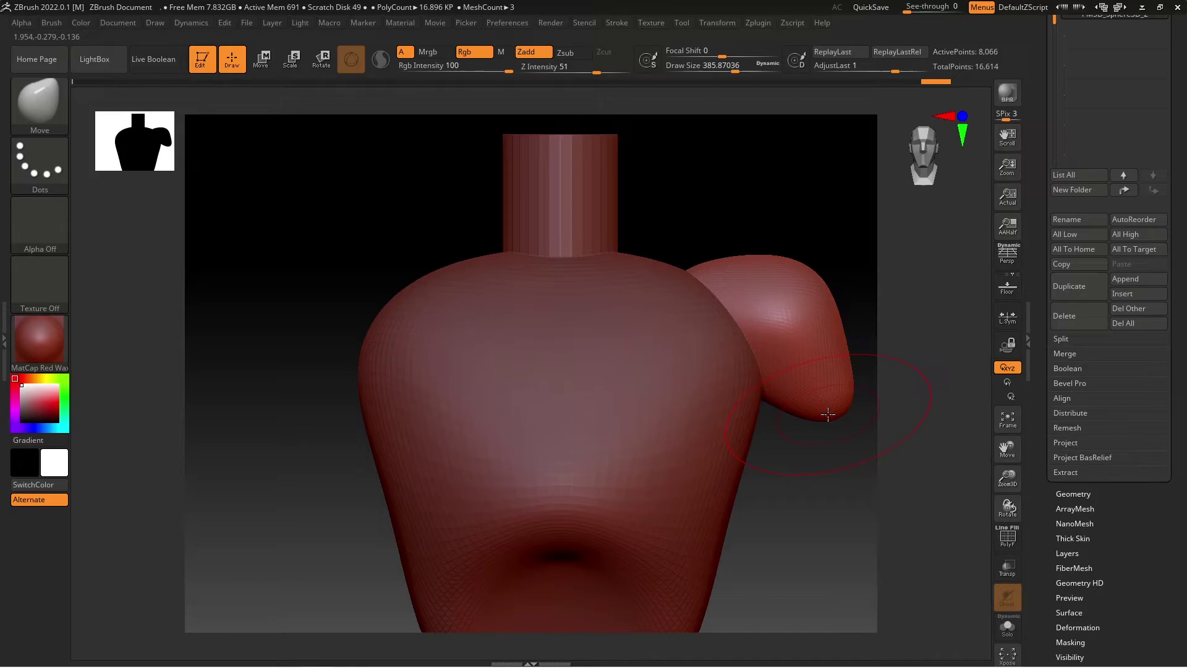
Refine the shoulder's side and underside with the Move brush, viewing it from the side and from other angles
{"action": "right_click_drag", "start_coordinate": [837, 196], "coordinate": [767, 322]}
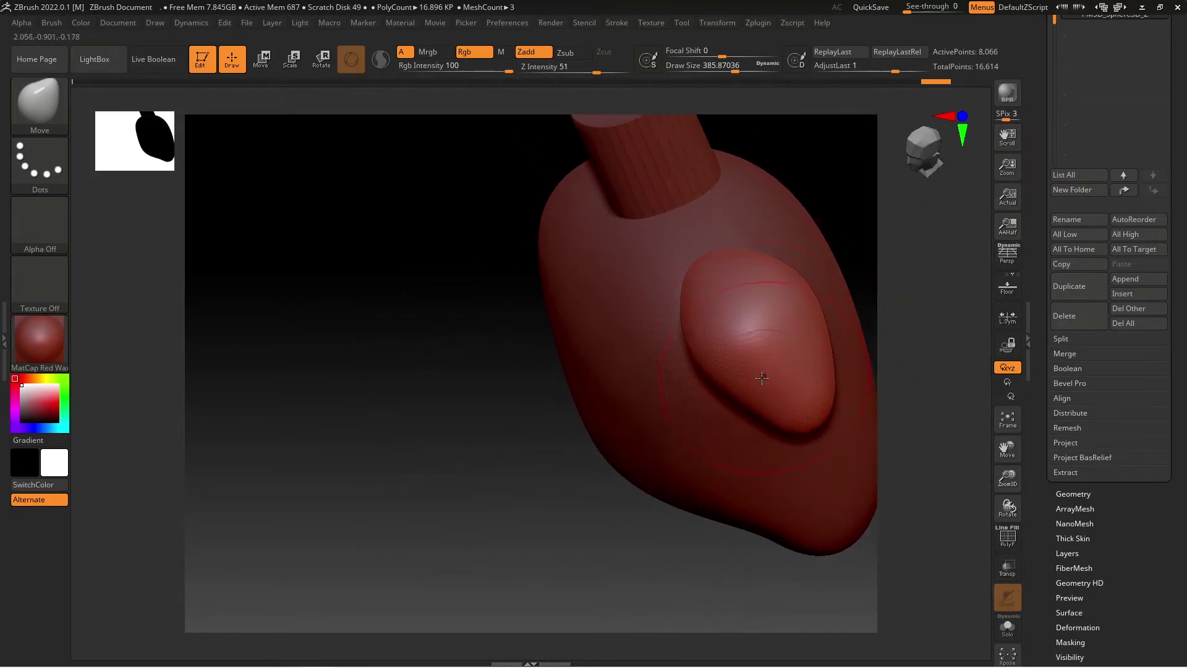
{"action": "left_click_drag", "start_coordinate": [746, 395], "coordinate": [793, 369]}
{"action": "mouse_move", "coordinate": [822, 297]}
{"action": "right_mouse_down"}
{"action": "mouse_move", "coordinate": [880, 177]}
{"action": "mouse_move", "coordinate": [845, 261]}
{"action": "right_mouse_up"}
{"action": "mouse_move", "coordinate": [851, 185]}
{"action": "right_mouse_down"}
{"action": "mouse_move", "coordinate": [813, 238]}
{"action": "mouse_move", "coordinate": [772, 253]}
{"action": "right_mouse_up"}
{"action": "left_click_drag", "start_coordinate": [744, 238], "coordinate": [747, 231]}
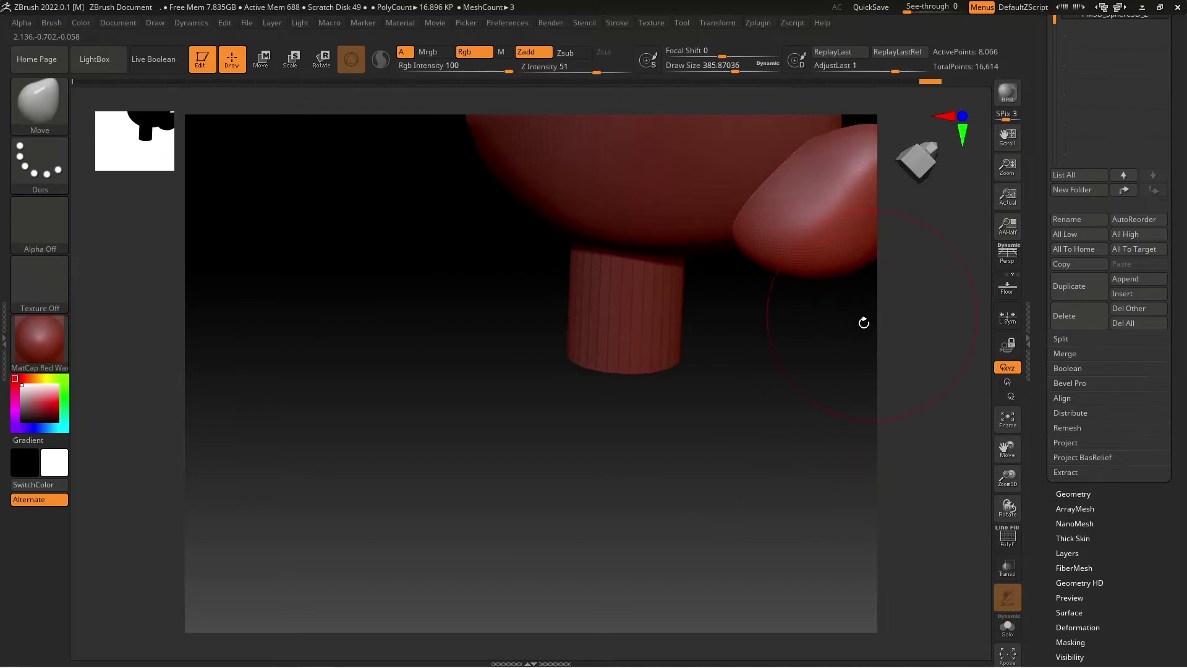
{"action": "right_click_drag", "start_coordinate": [863, 323], "coordinate": [817, 272]}
{"action": "right_click_drag", "start_coordinate": [789, 466], "coordinate": [787, 329]}
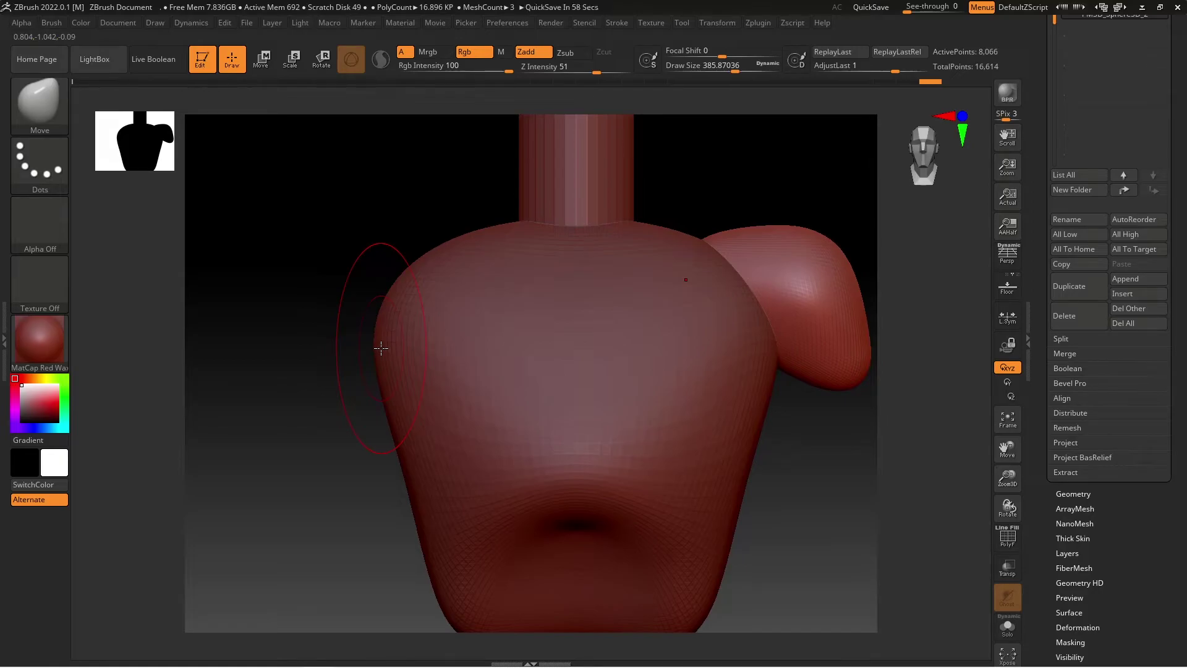
Duplicate the shoulder subtool
{"action": "left_click", "coordinate": [1086, 287]}
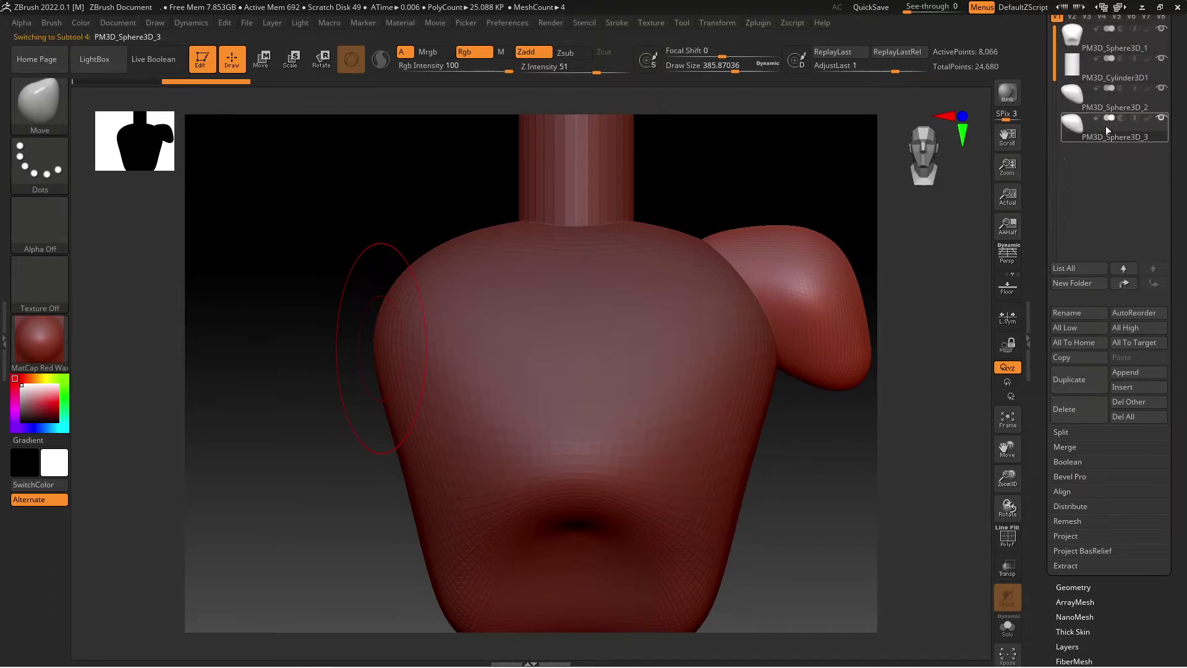
Mirror the duplicated shoulder subtool across the X axis with the Mirror deformation to place it on the torso's opposite side
{"action": "left_click_drag", "start_coordinate": [1041, 250], "coordinate": [1047, 146]}
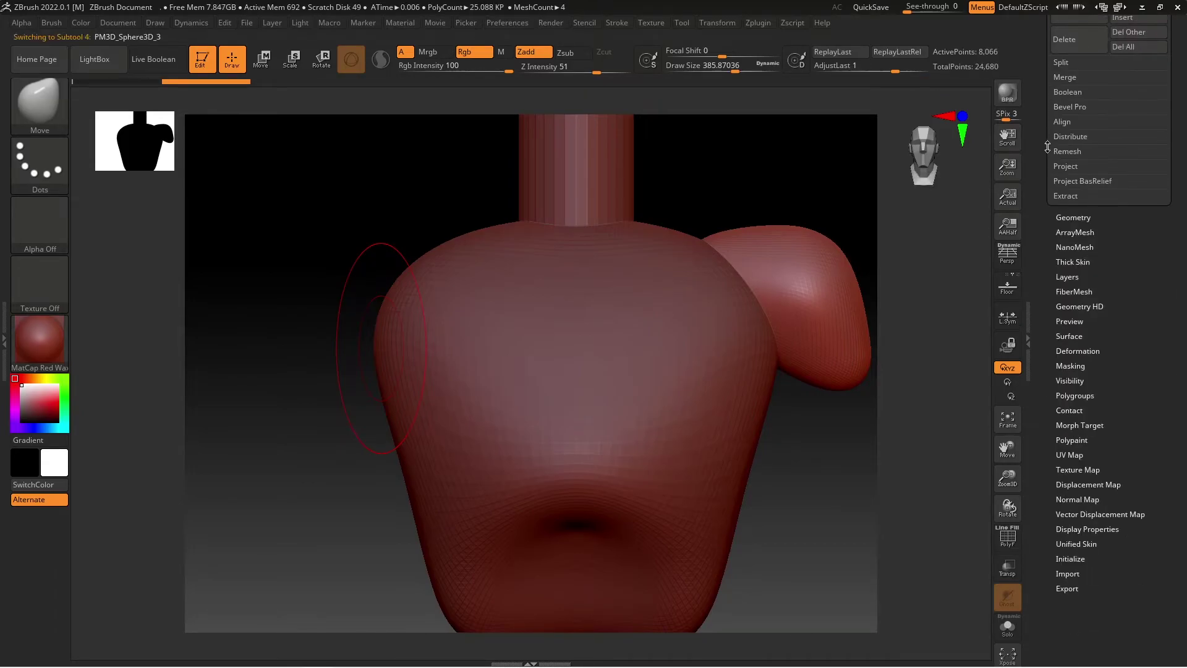
{"action": "left_click", "coordinate": [1081, 350]}
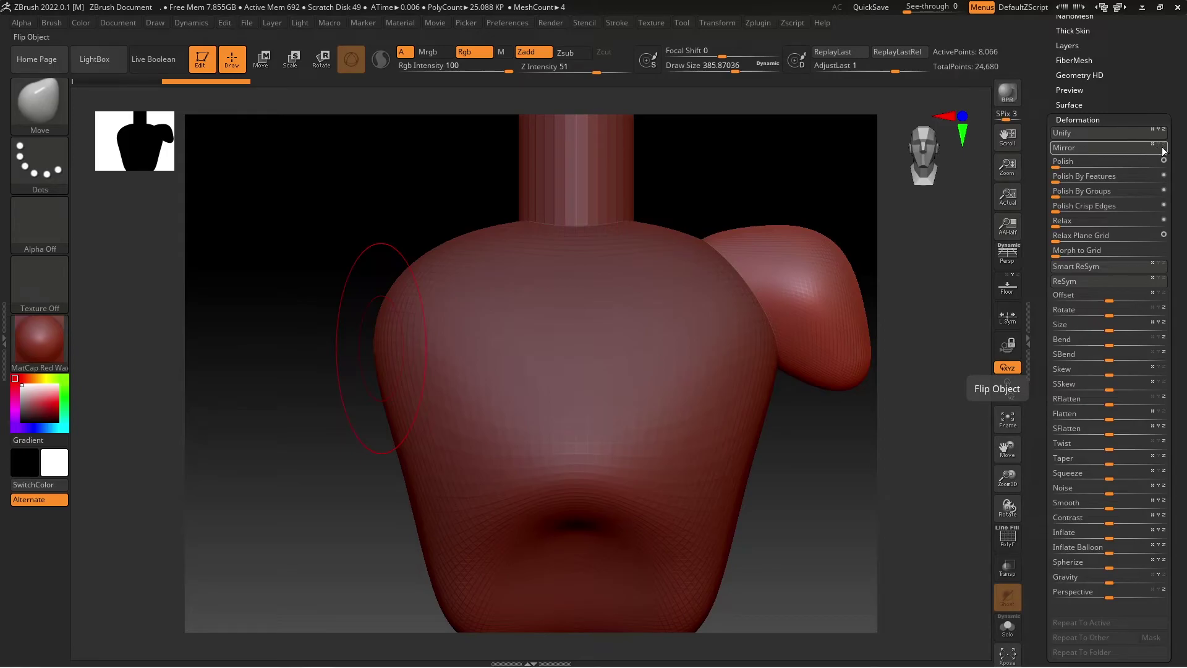
{"action": "left_click", "coordinate": [1078, 147]}
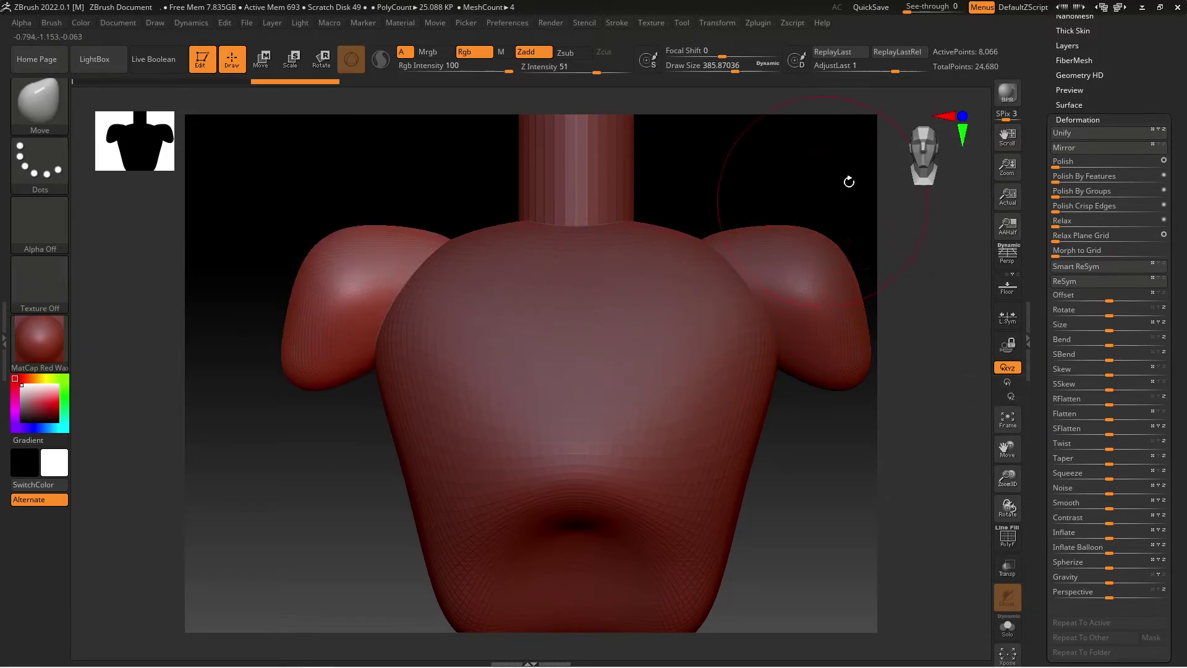
Select the upper of the two shoulder subtools and merge it down with the mirrored copy, accepting the non-undoable operation
{"action": "left_click_drag", "start_coordinate": [1036, 148], "coordinate": [1040, 286]}
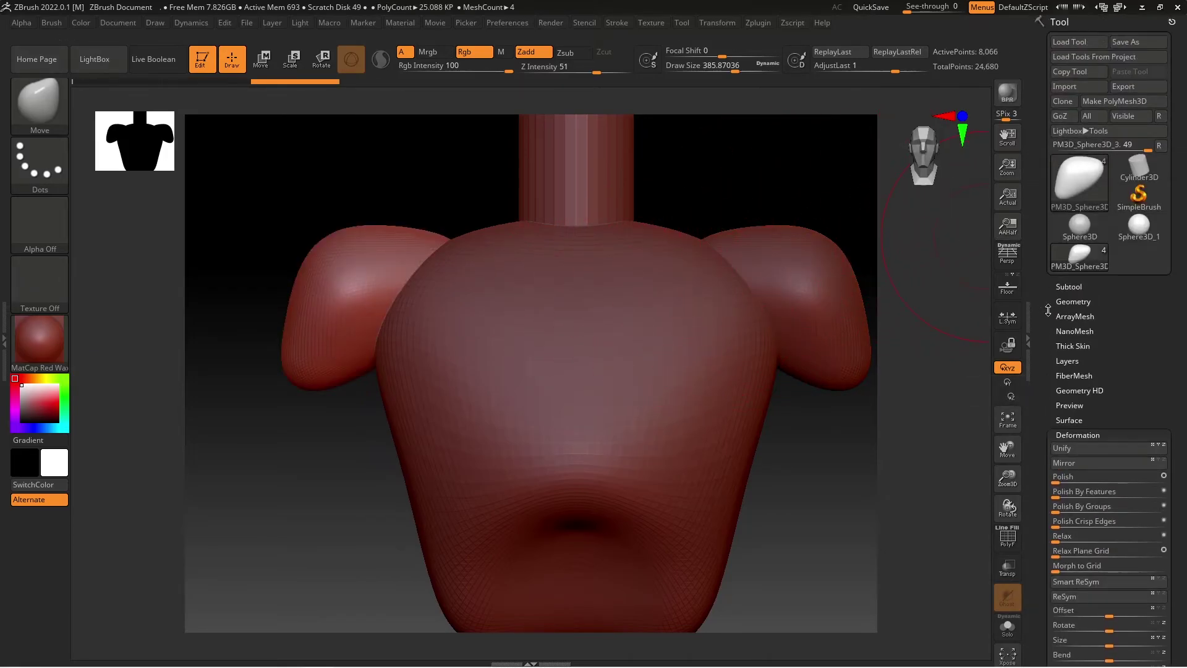
{"action": "left_click", "coordinate": [1080, 287]}
{"action": "left_click", "coordinate": [1090, 160]}
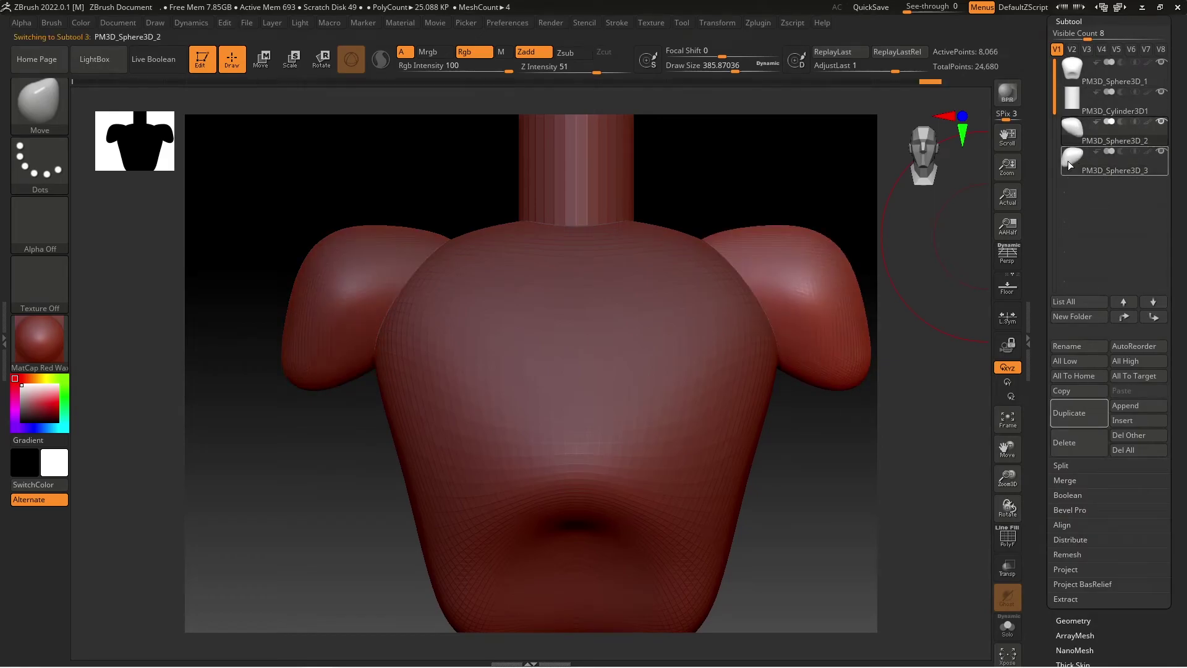
{"action": "mouse_move", "coordinate": [1068, 163]}
{"action": "mouse_move", "coordinate": [1083, 136]}
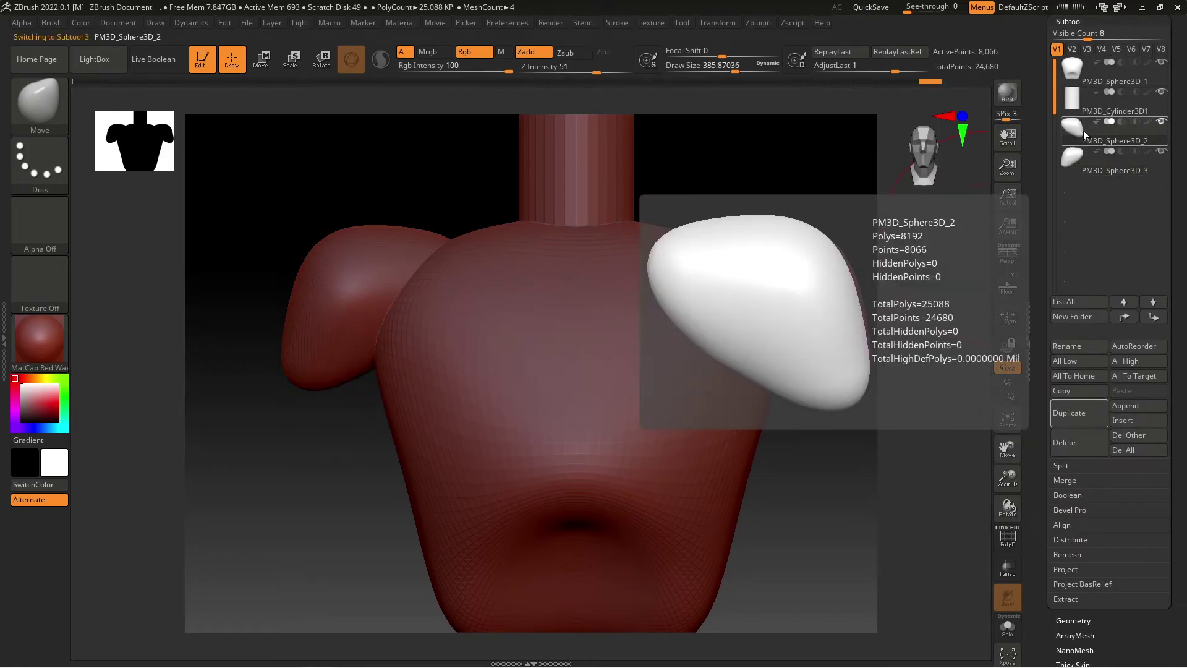
{"action": "left_click", "coordinate": [1073, 164]}
{"action": "left_click", "coordinate": [1076, 133]}
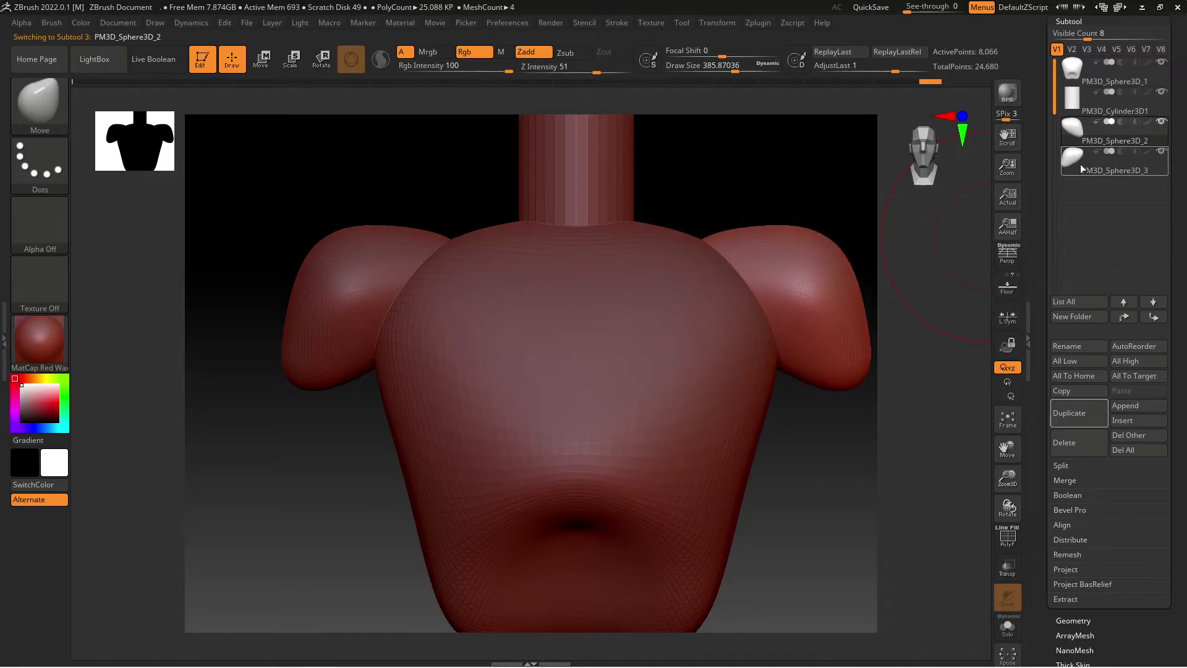
{"action": "scroll", "coordinate": [1043, 242], "scroll_direction": "down", "scroll_amount": 3}
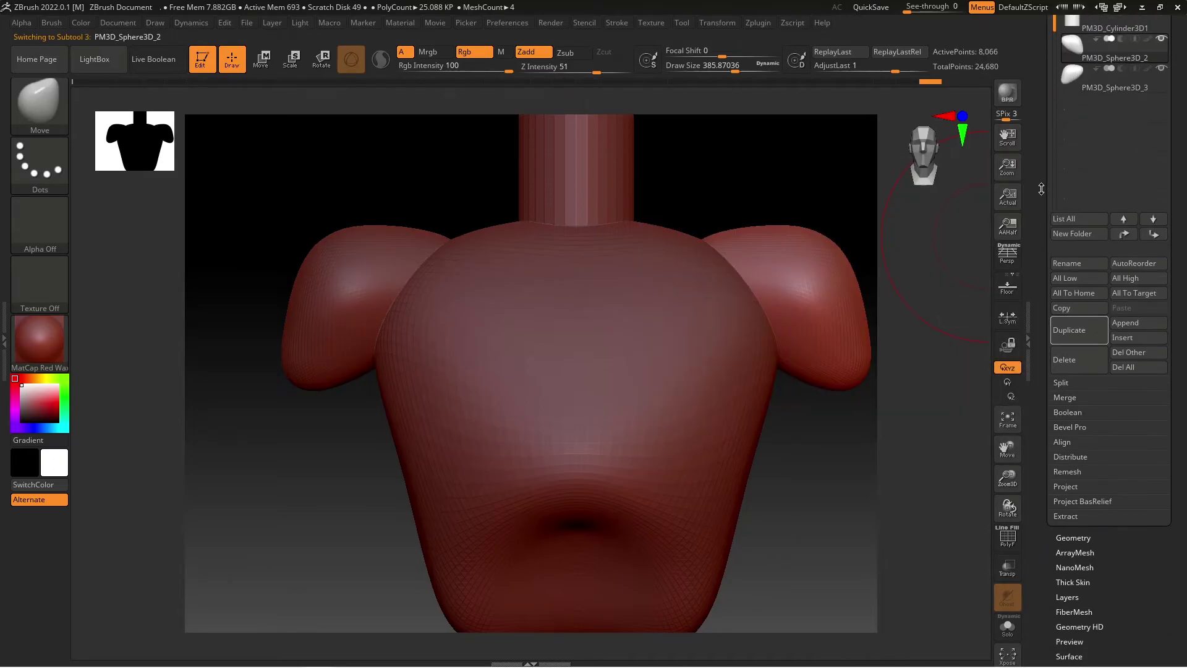
{"action": "left_click", "coordinate": [1069, 392]}
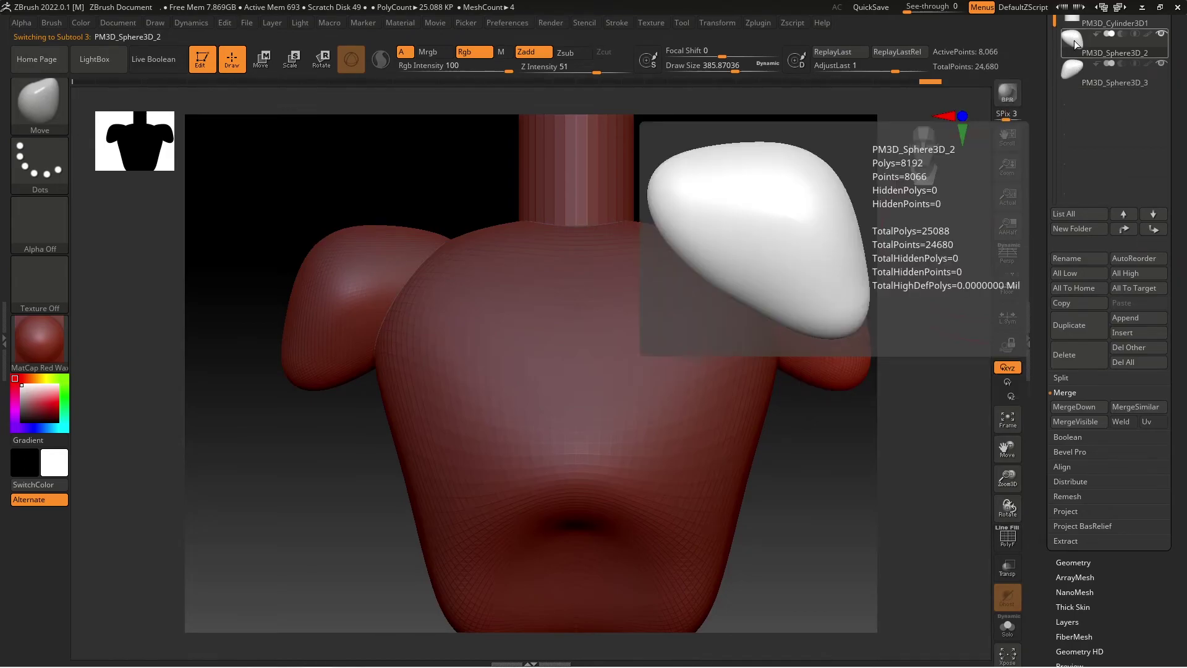
{"action": "left_click", "coordinate": [1086, 407]}
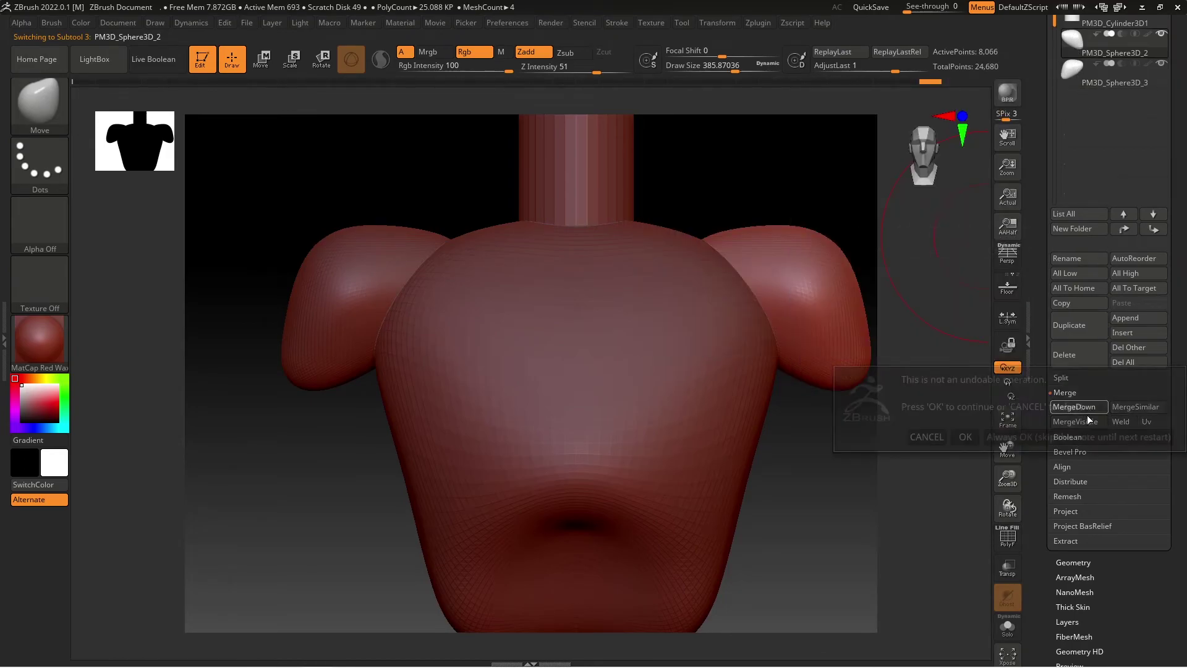
{"action": "left_click", "coordinate": [965, 436]}
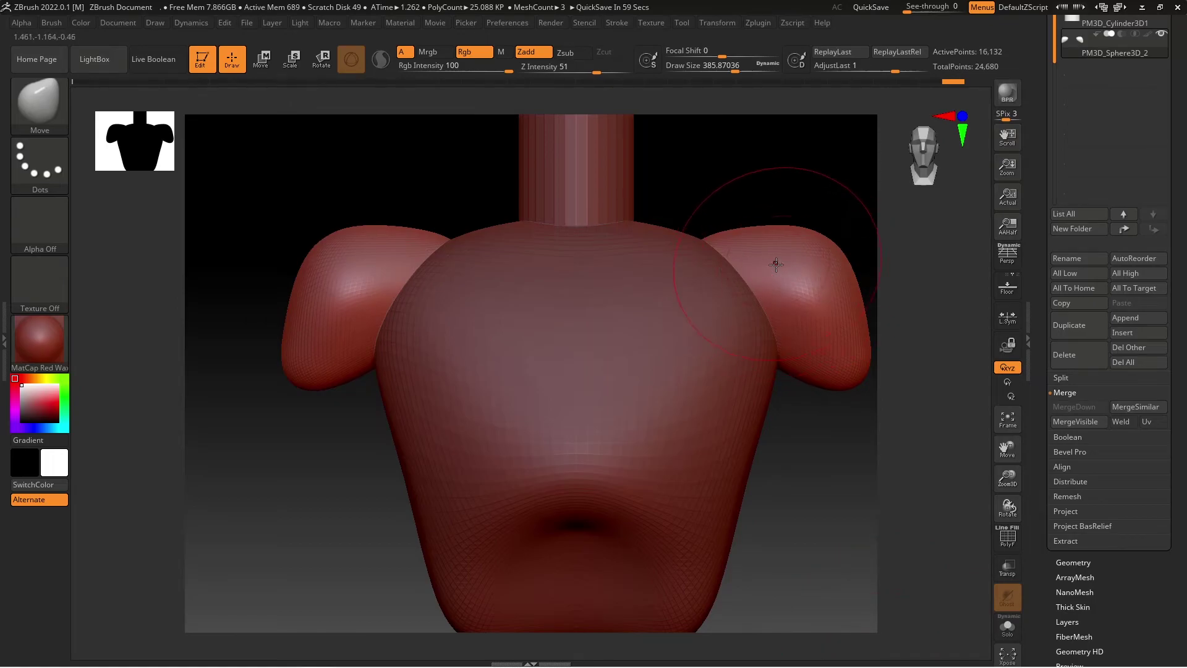
Turn on symmetry and reshape the inner tops of both shoulders toward the neck with the Move brush
{"action": "key", "text": "x"}
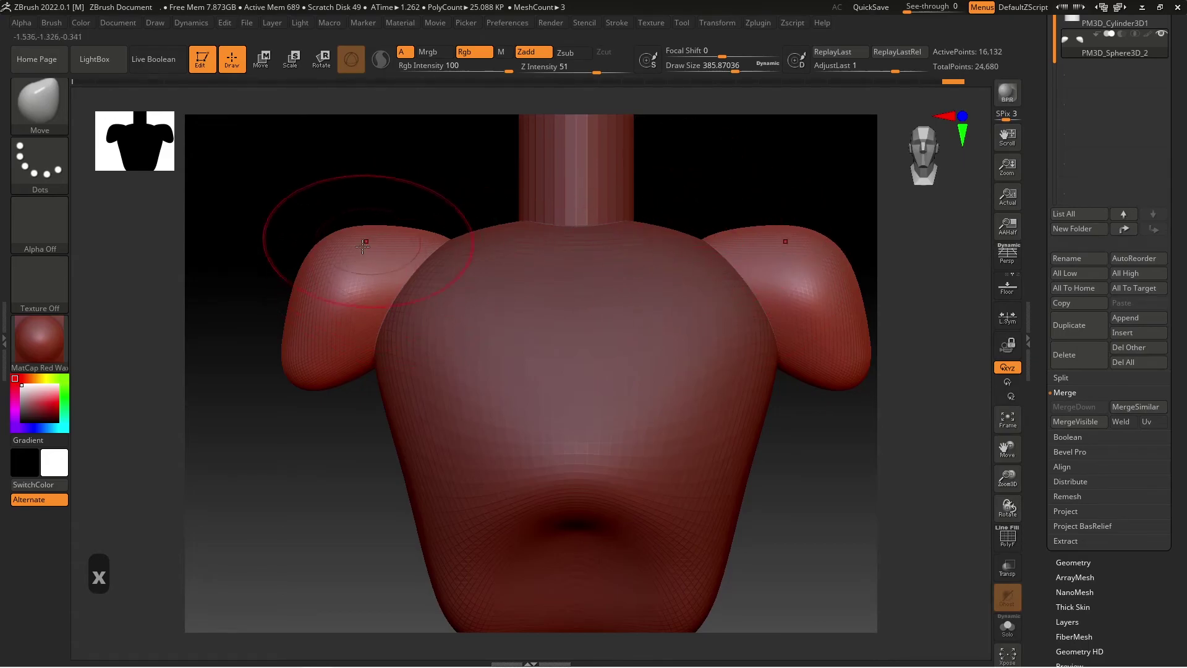
{"action": "mouse_move", "coordinate": [722, 234]}
{"action": "left_mouse_down"}
{"action": "mouse_move", "coordinate": [680, 221]}
{"action": "mouse_move", "coordinate": [725, 260]}
{"action": "mouse_move", "coordinate": [732, 309]}
{"action": "left_mouse_up"}
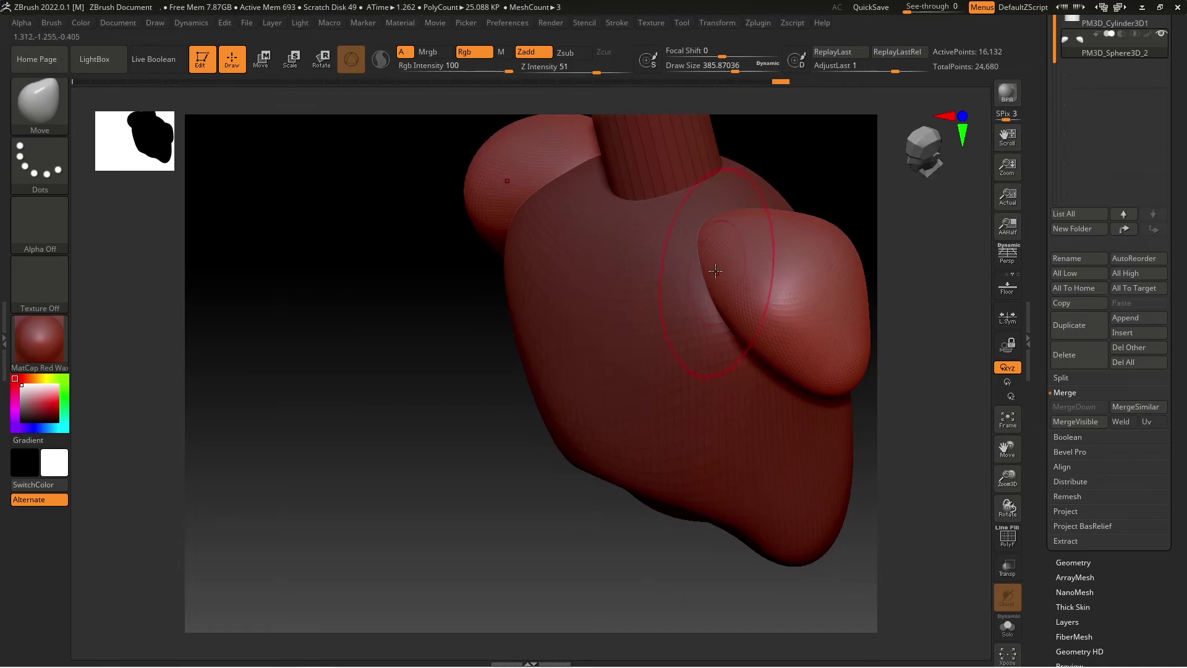
{"action": "right_click_drag", "start_coordinate": [711, 392], "coordinate": [650, 378]}
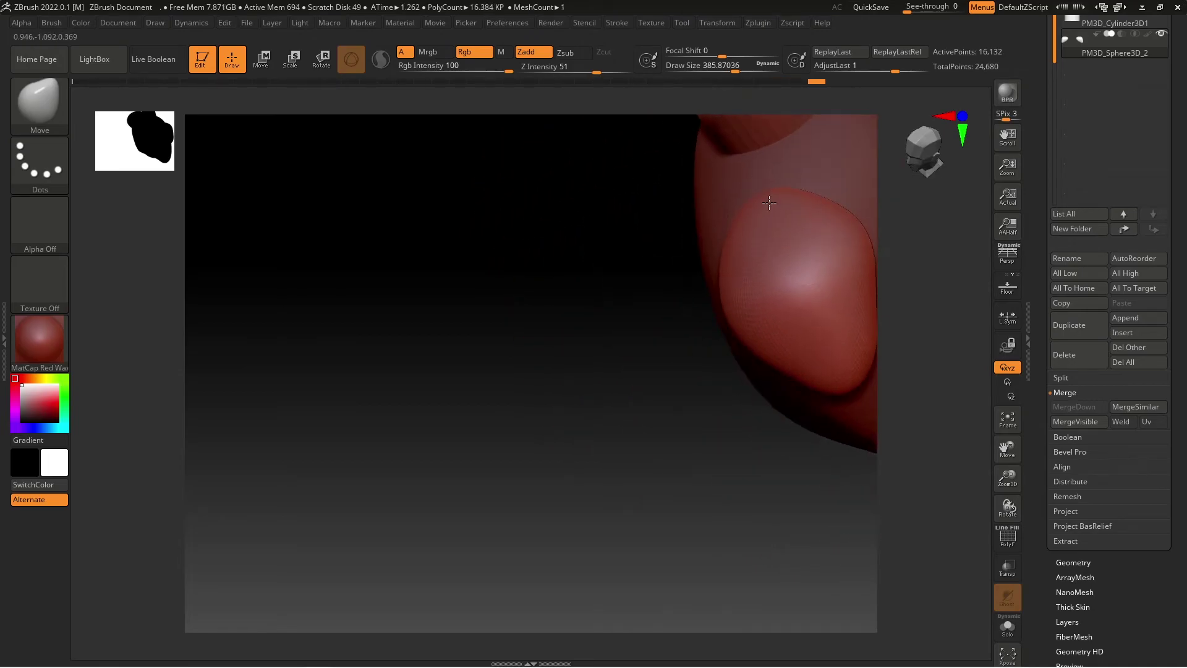
{"action": "key", "text": "shift"}
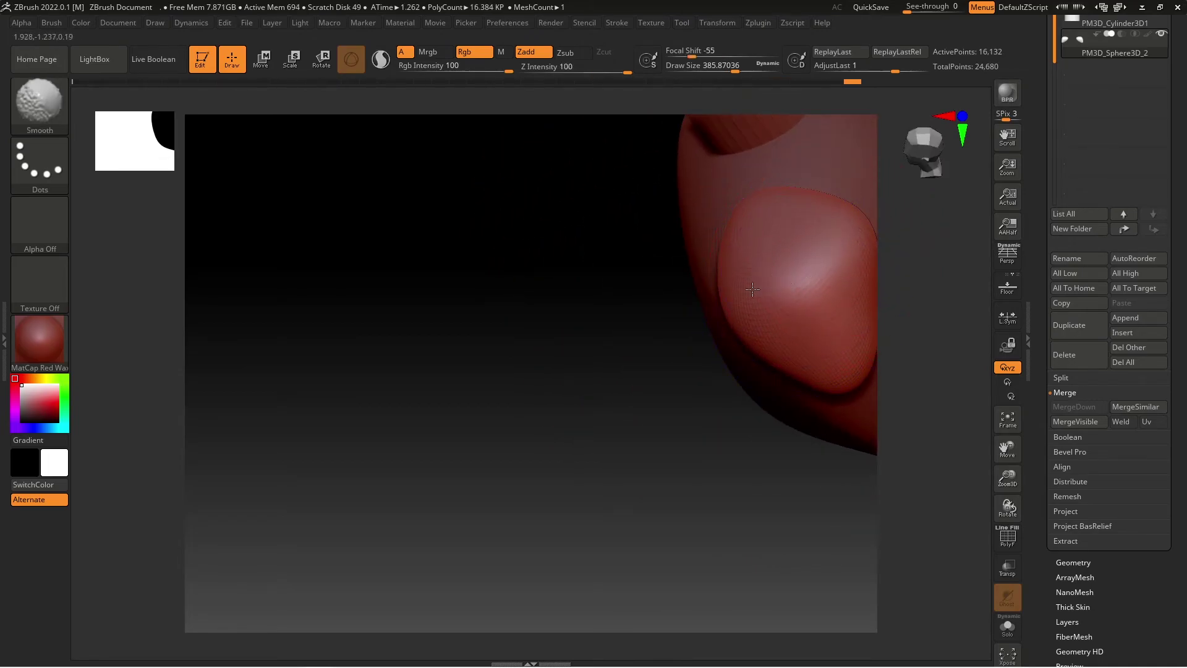
{"action": "left_click_drag", "start_coordinate": [651, 429], "coordinate": [715, 377], "text": "shift"}
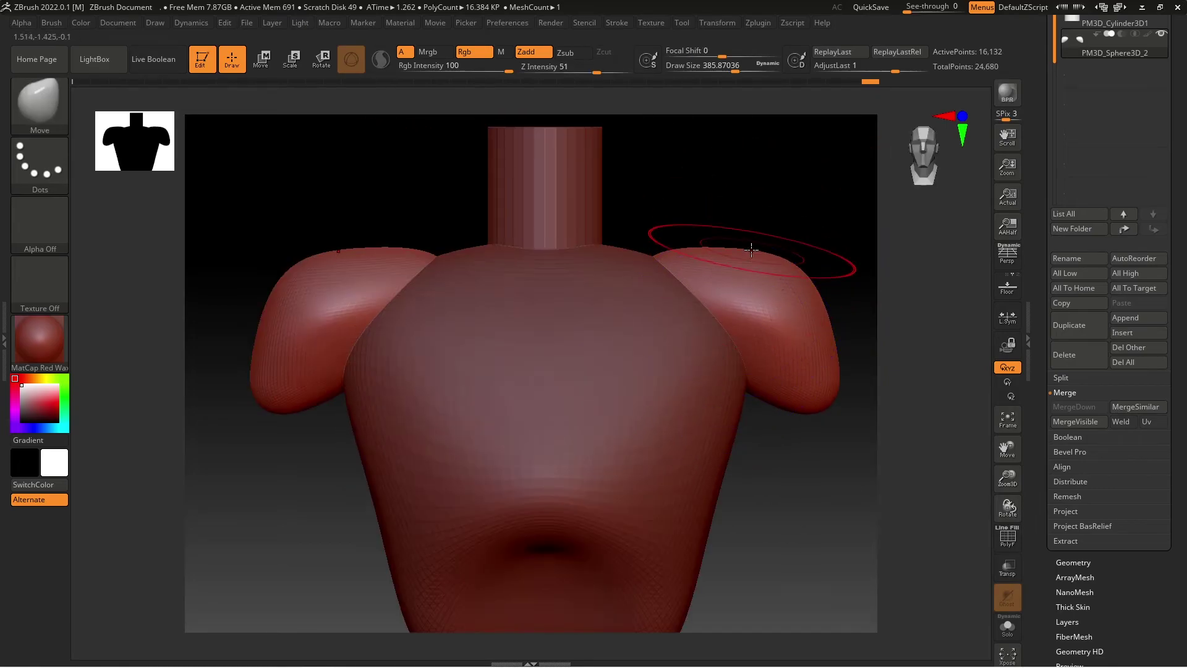